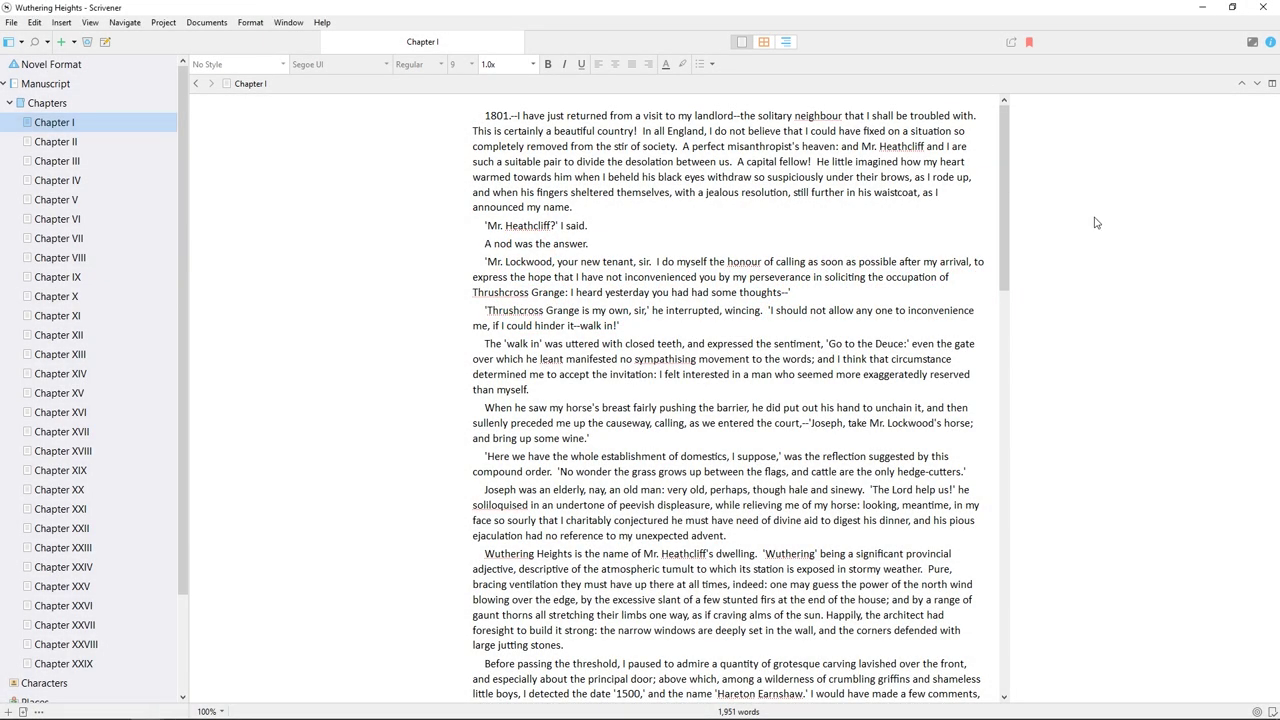
View the Chapters folder as one continuous text, reading into Chapter III, and return to its corkboard
{"action": "key", "text": "ctrl+alt+r"}
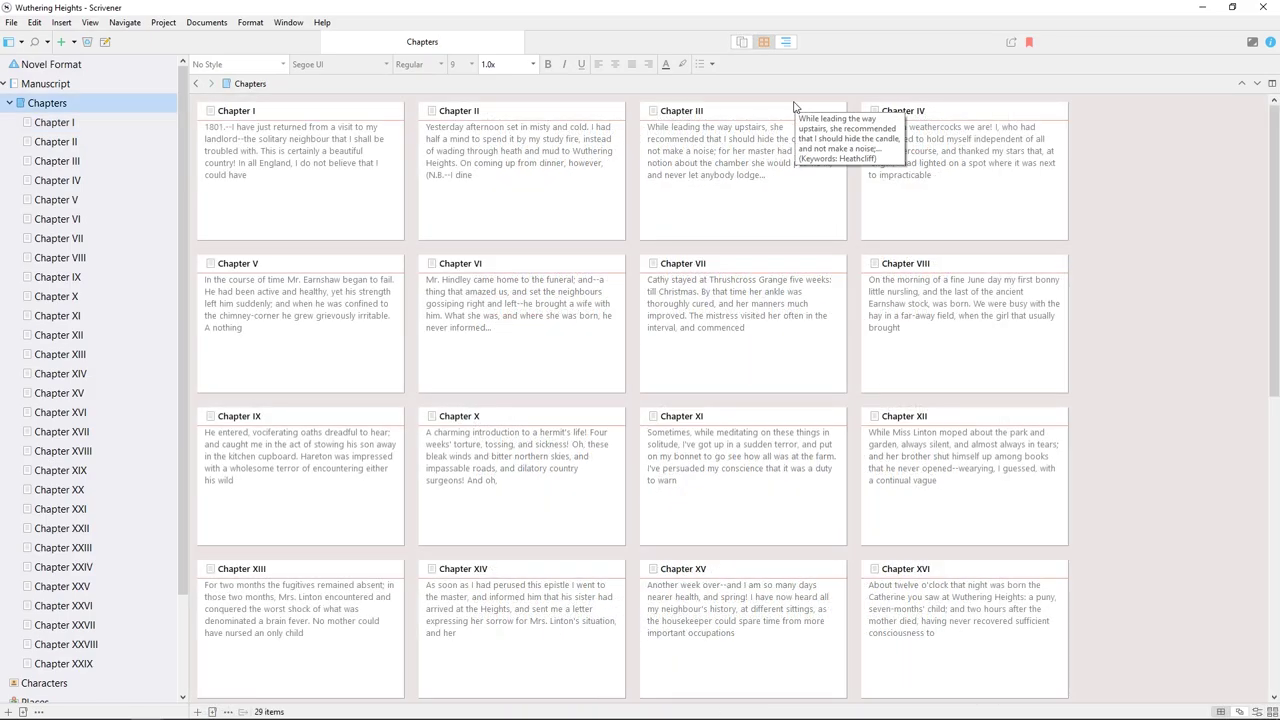
{"action": "left_click", "coordinate": [743, 43]}
{"action": "left_click_drag", "start_coordinate": [1003, 109], "coordinate": [1004, 149]}
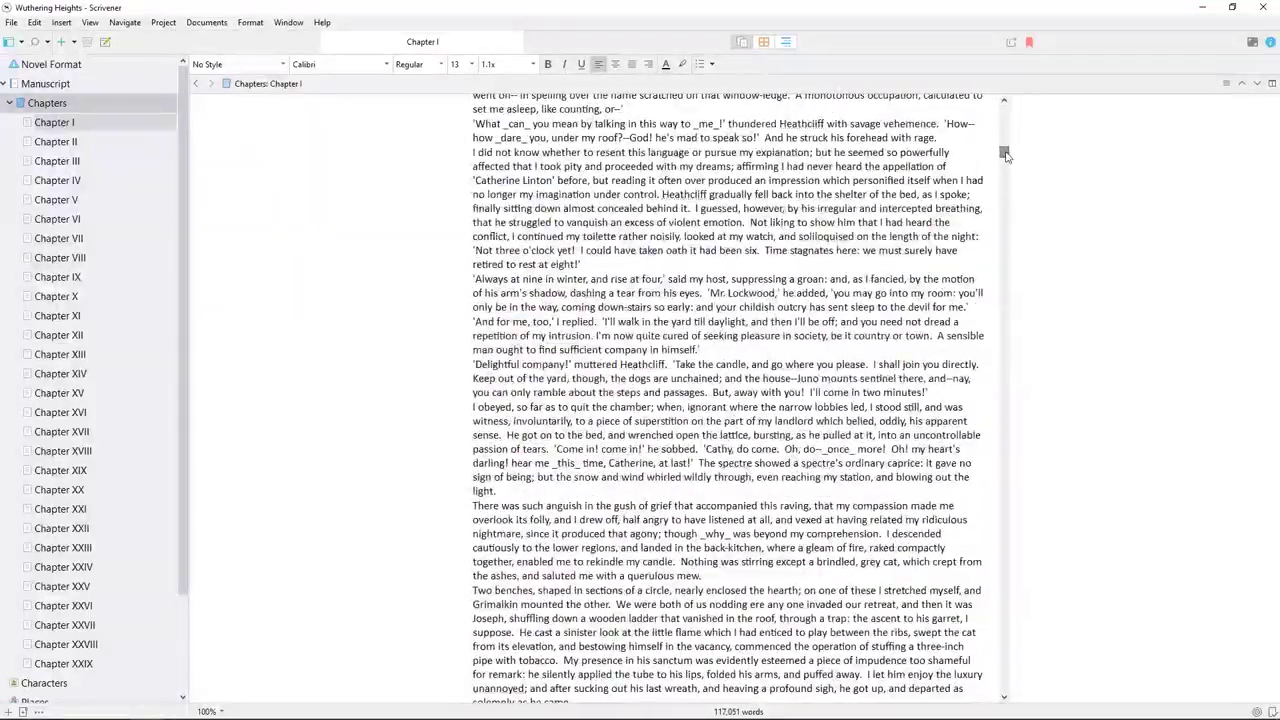
{"action": "key", "text": "ctrl+Down"}
{"action": "key", "text": "ctrl+Down"}
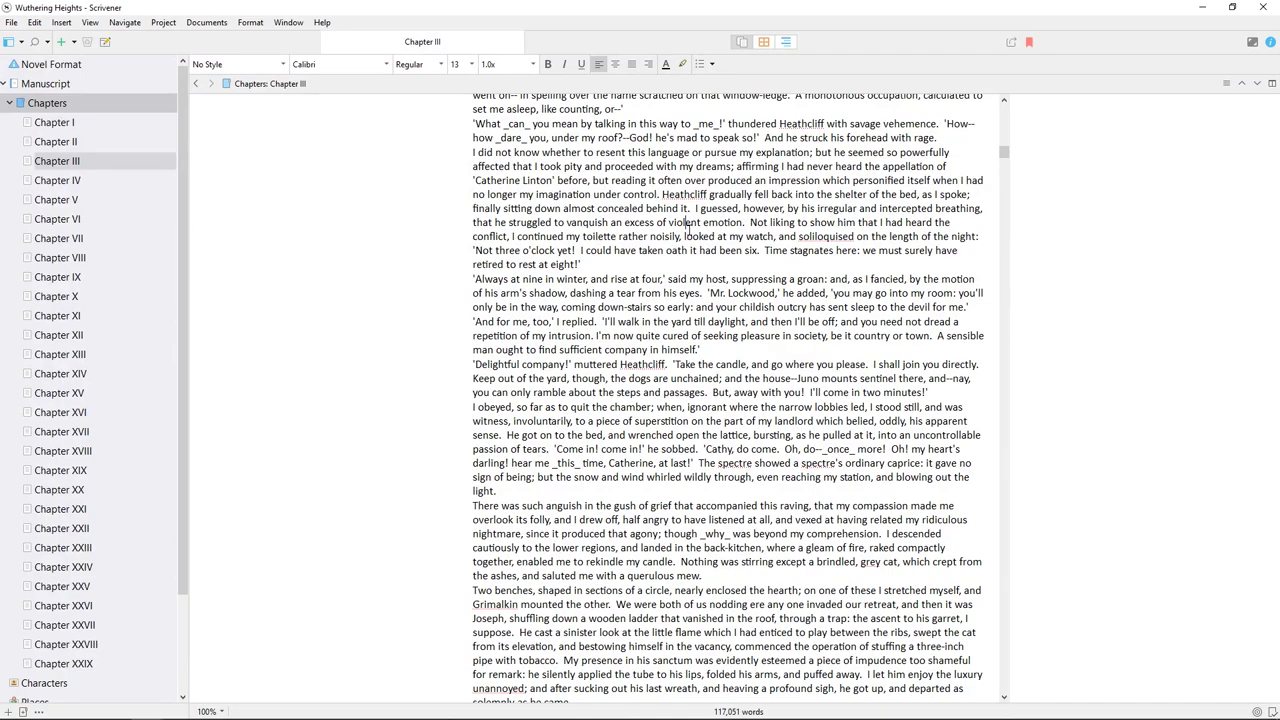
{"action": "left_click", "coordinate": [762, 42]}
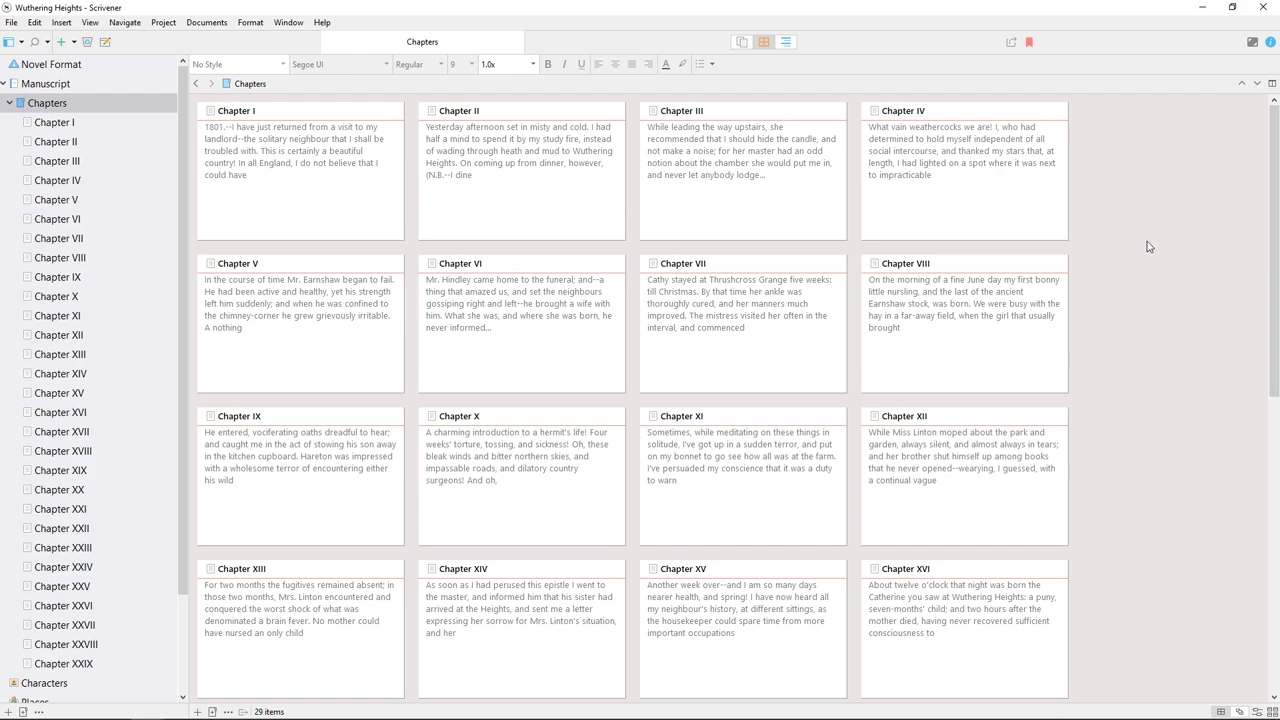
Select the index cards of Chapters I to IV one after another on the corkboard
{"action": "left_click", "coordinate": [325, 200]}
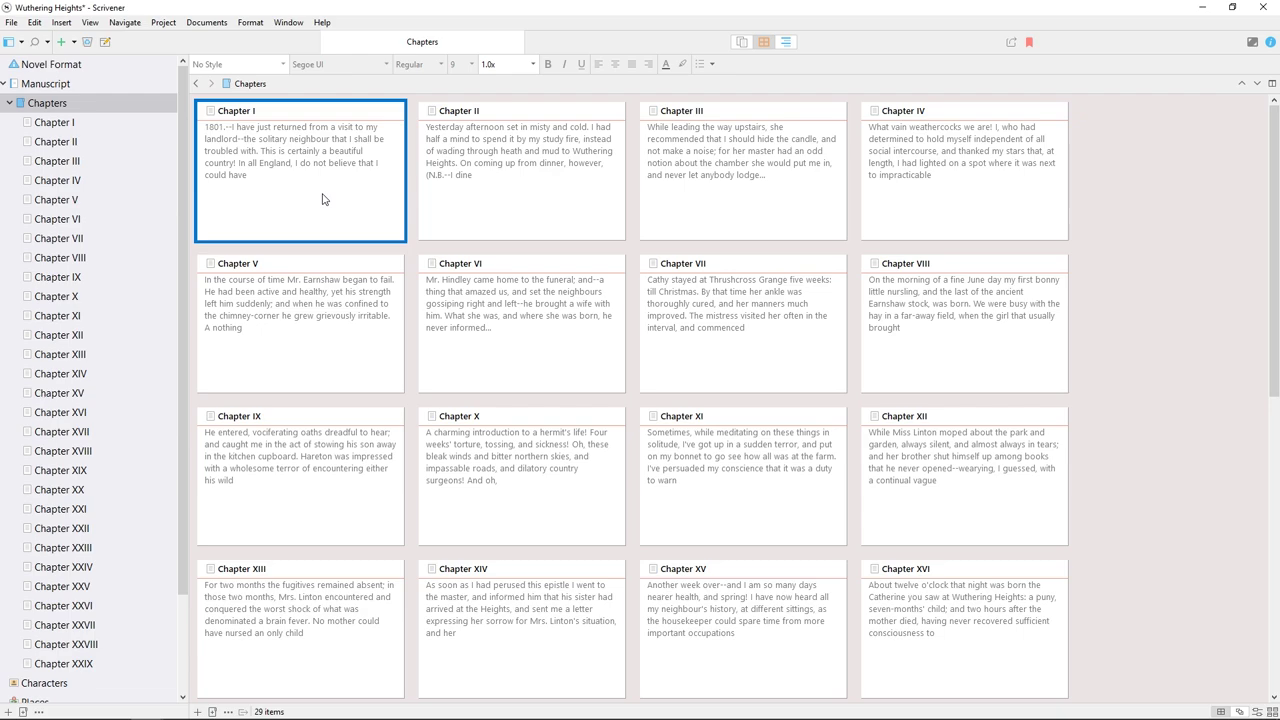
{"action": "left_click", "coordinate": [478, 201]}
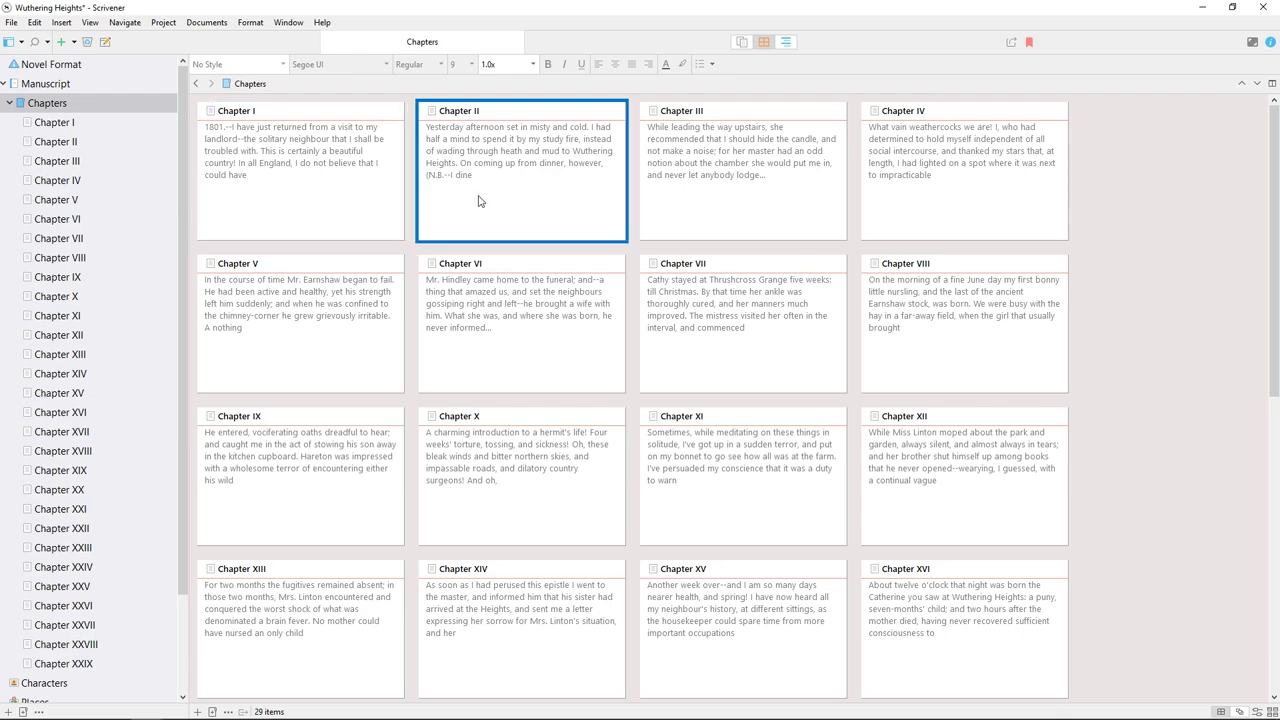
{"action": "left_click", "coordinate": [752, 218]}
{"action": "left_click", "coordinate": [948, 198]}
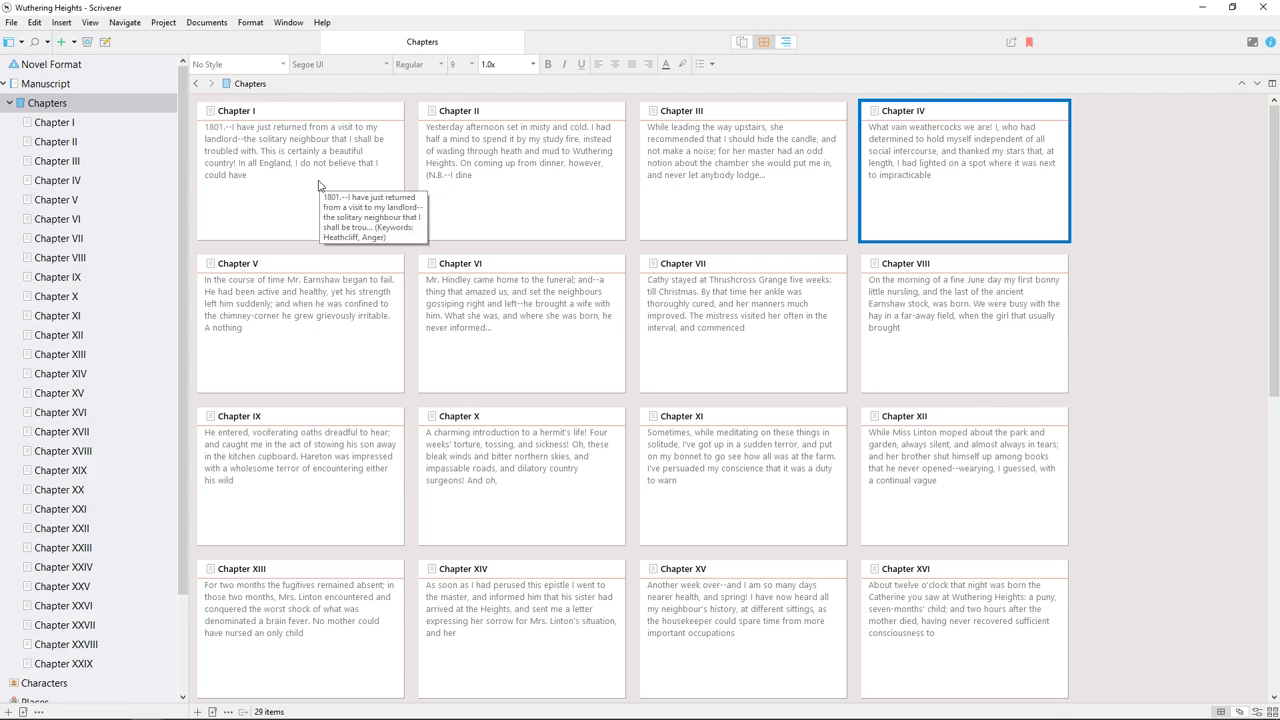
Write the Chapter I card's synopsis as "Mr. Lockwood arrives at Thrushcross Grange and has his first encounter with Heathcliff."
{"action": "left_click", "coordinate": [282, 180]}
{"action": "left_click", "coordinate": [285, 179]}
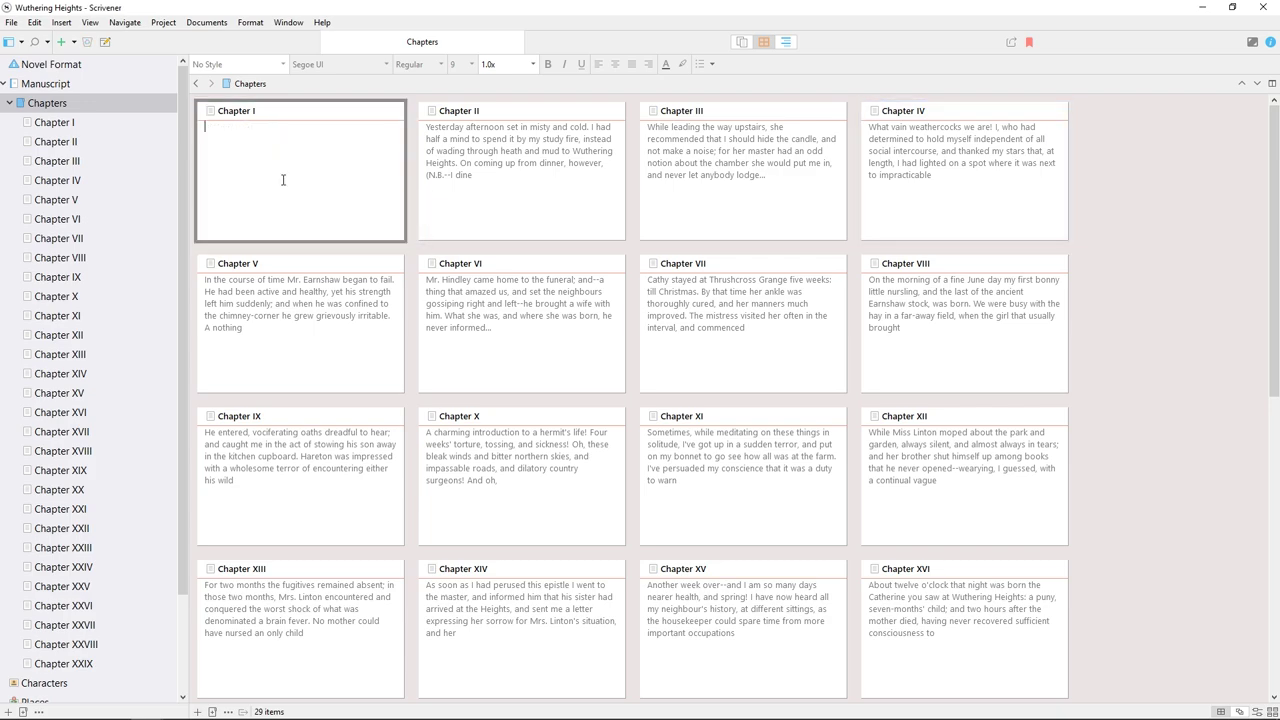
{"action": "type", "text": "Mr. Lockwood arrives at Thrushcross Grange and has his first encounter with Heathcliff."}
{"action": "left_click", "coordinate": [1160, 184]}
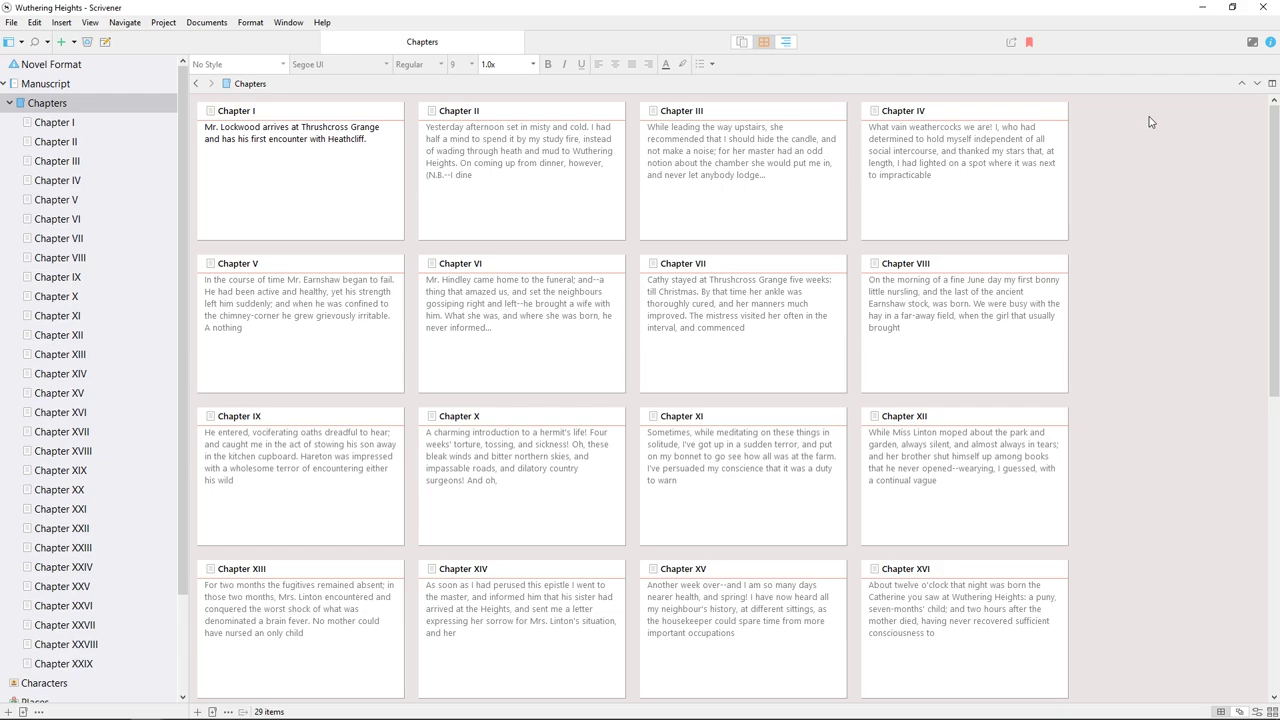
Show the inspector and view Chapter I's synopsis from its card, text and outline, returning to the Chapters corkboard
{"action": "left_click", "coordinate": [1271, 42]}
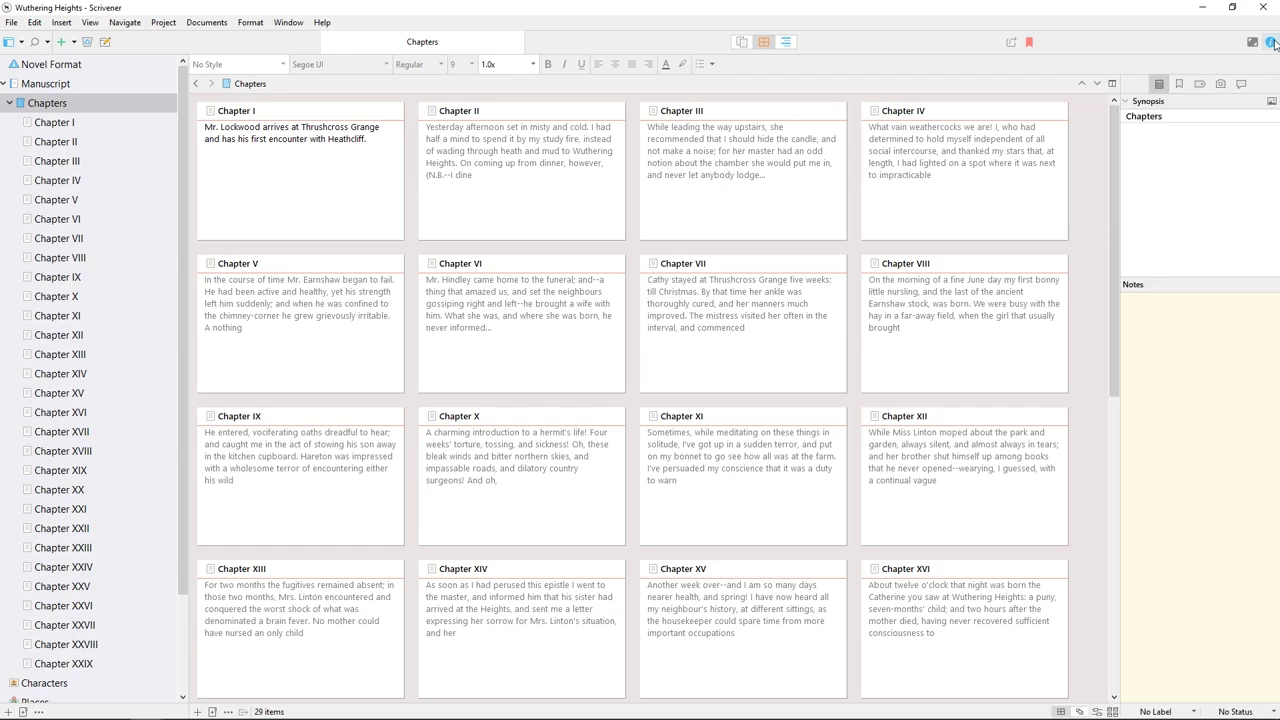
{"action": "left_click", "coordinate": [329, 220]}
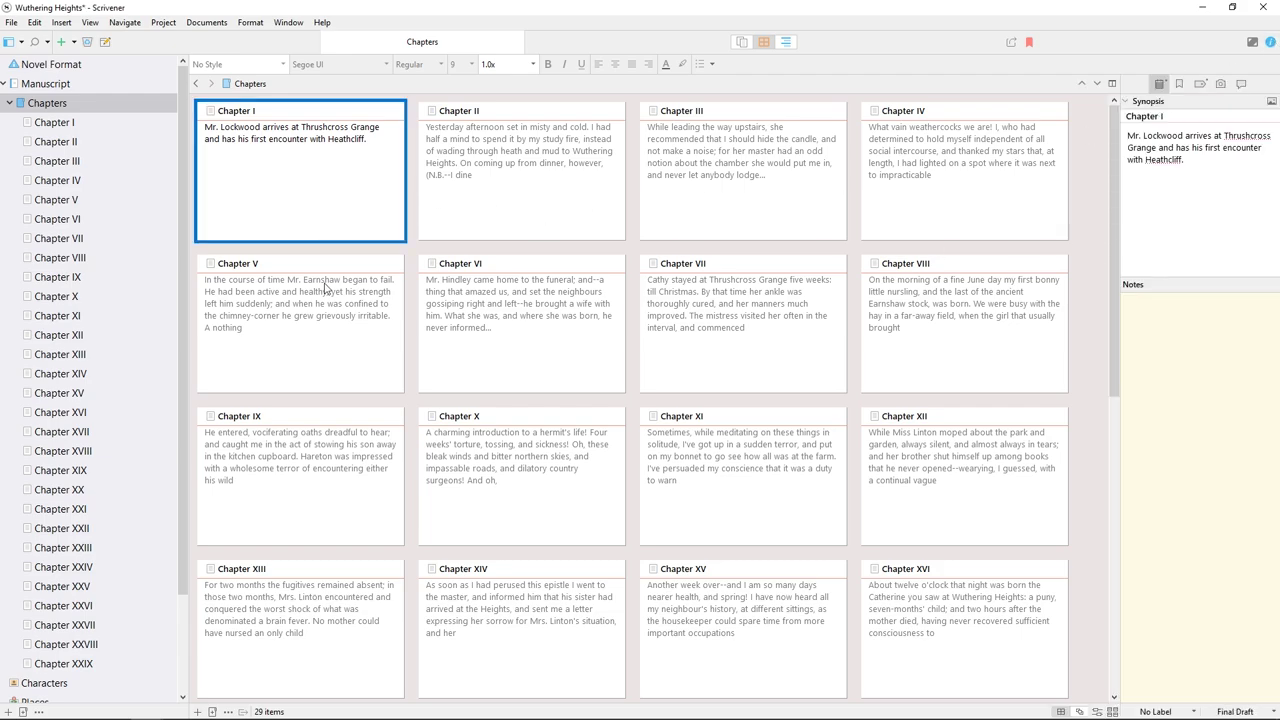
{"action": "left_click", "coordinate": [47, 123]}
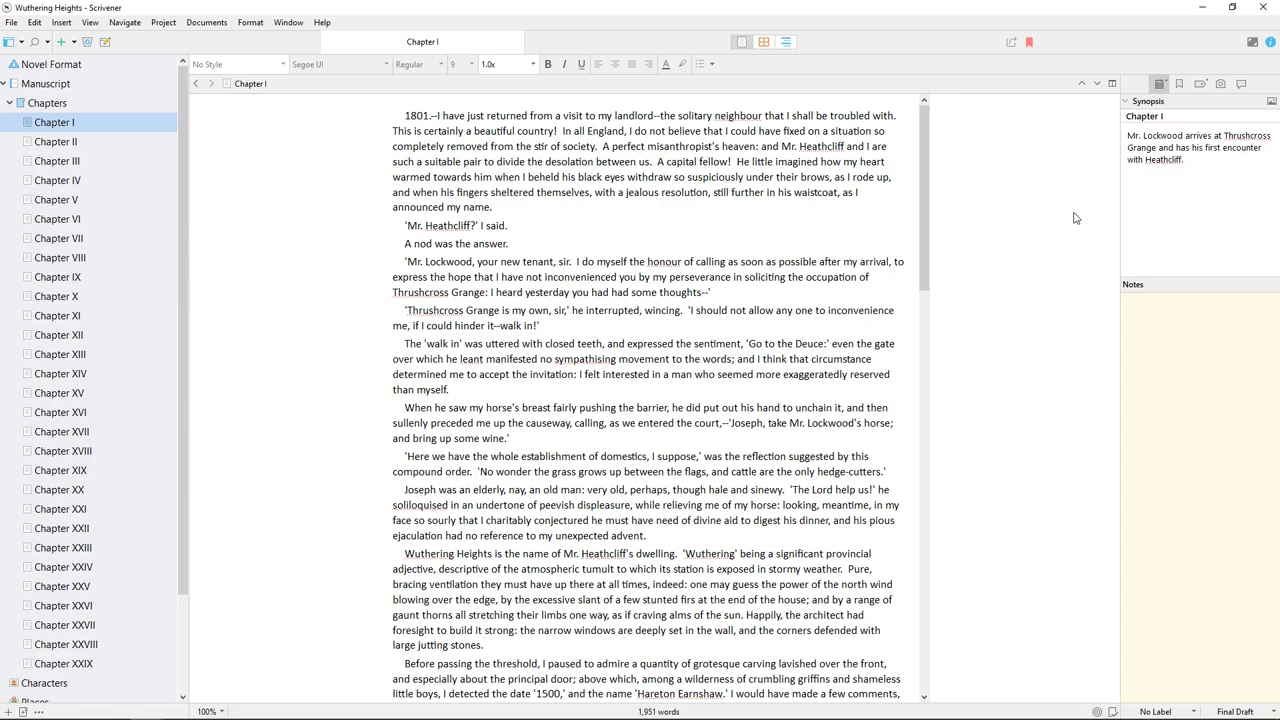
{"action": "left_click", "coordinate": [784, 45]}
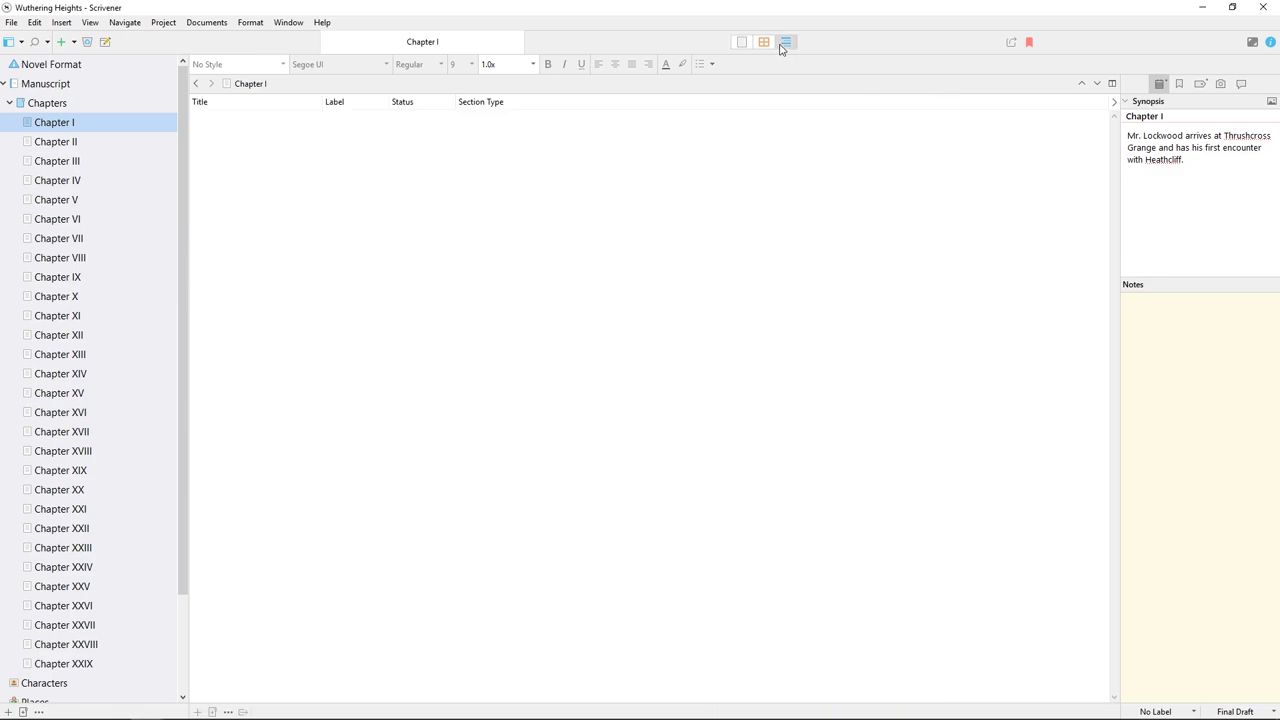
{"action": "left_click", "coordinate": [76, 105]}
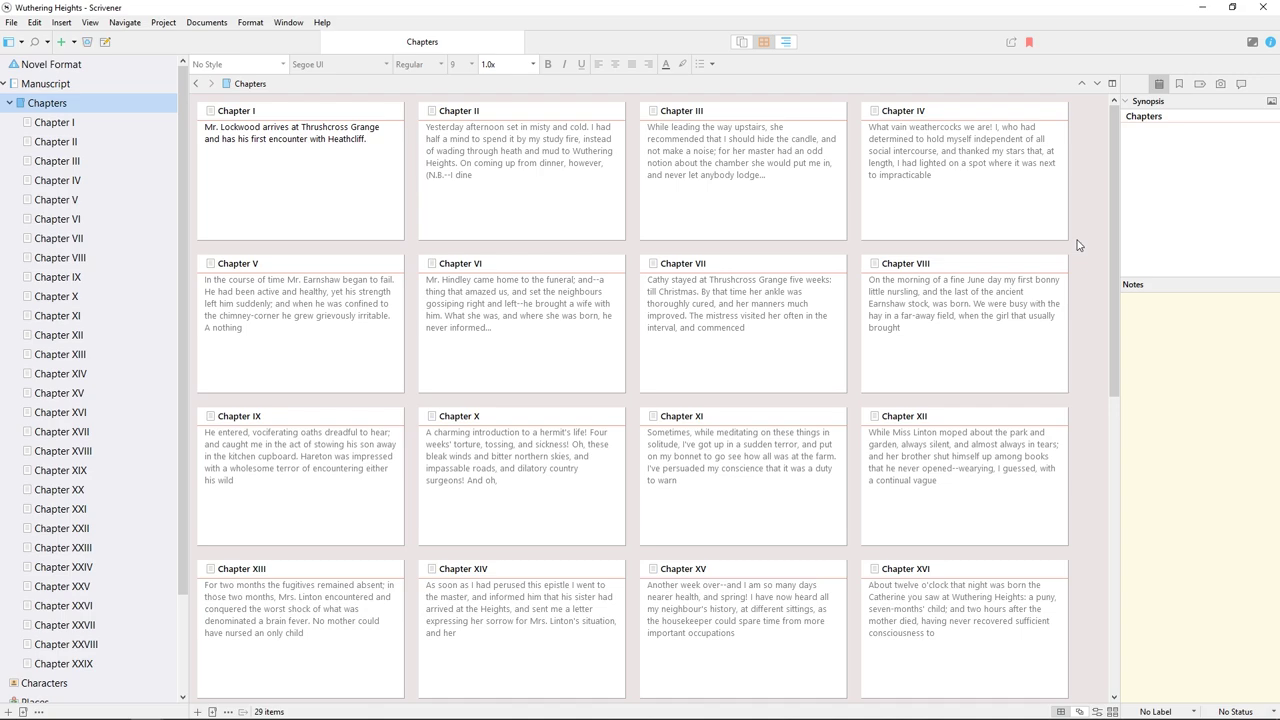
Add a new index card titled "Chapter XXX" at the end of the Chapters corkboard
{"action": "left_click", "coordinate": [199, 711]}
{"action": "left_click", "coordinate": [498, 577]}
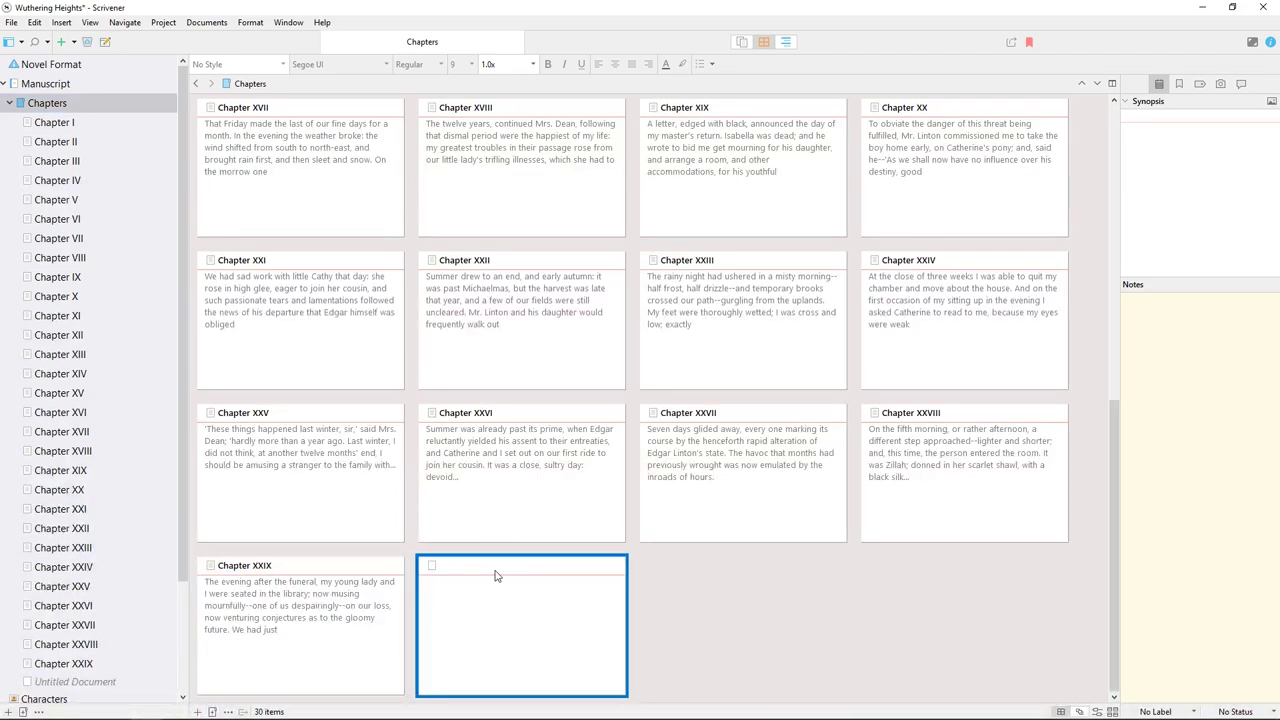
{"action": "left_click", "coordinate": [503, 568]}
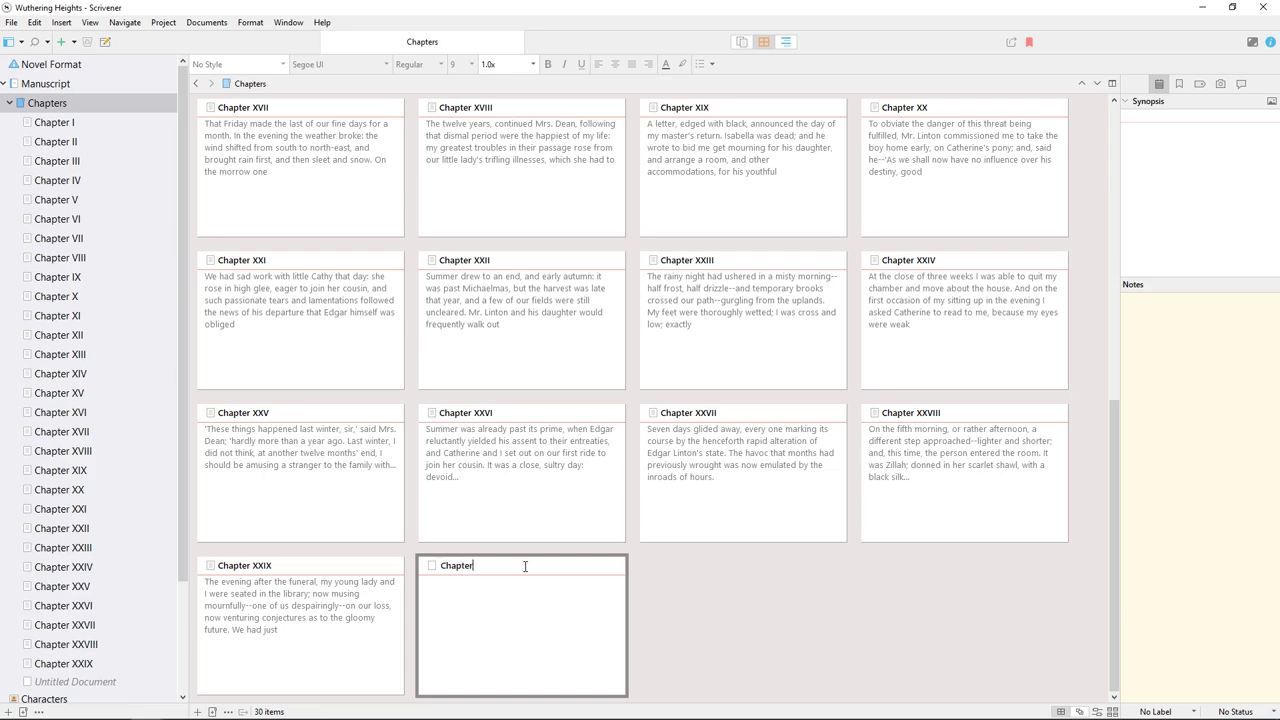
{"action": "type", "text": "Chapter XXX"}
{"action": "key", "text": "Return"}
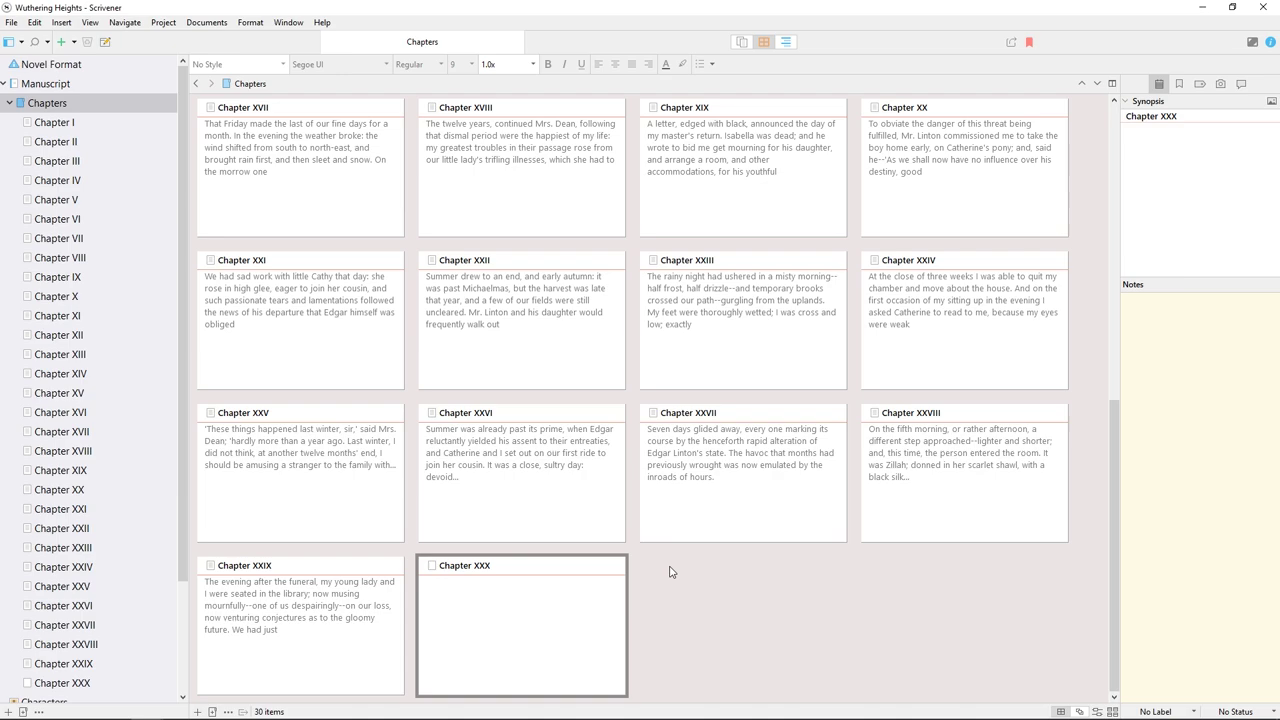
{"action": "left_click", "coordinate": [707, 574]}
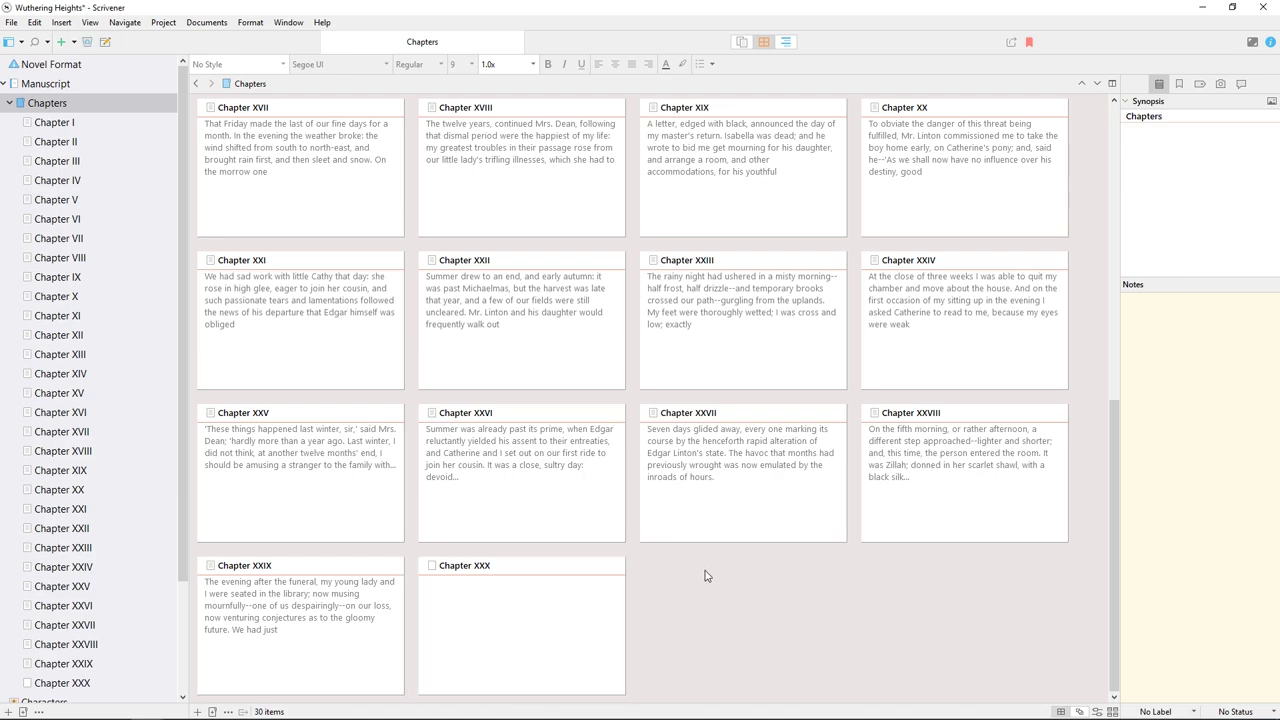
Add a folder card titled "Part 2" to the Chapters folder and move Chapters XV to XXIX into it
{"action": "left_click", "coordinate": [212, 711]}
{"action": "type", "text": "Part "}
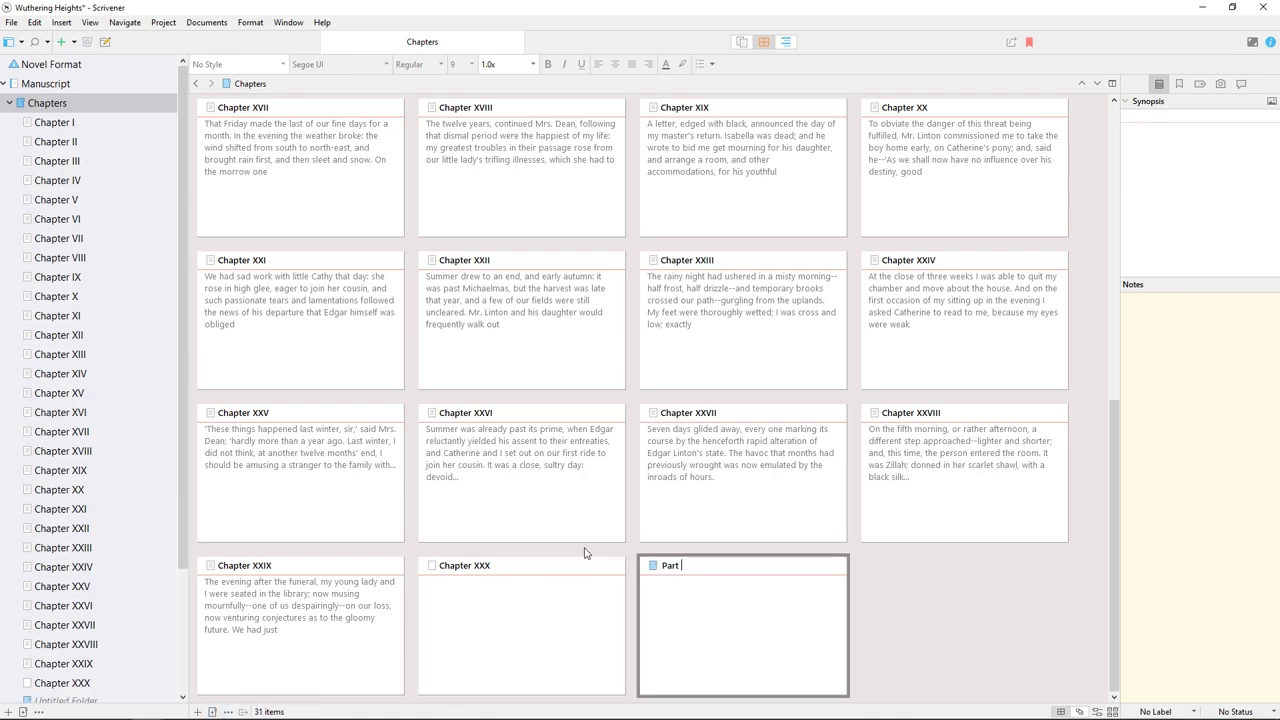
{"action": "type", "text": "2"}
{"action": "key", "text": "Return"}
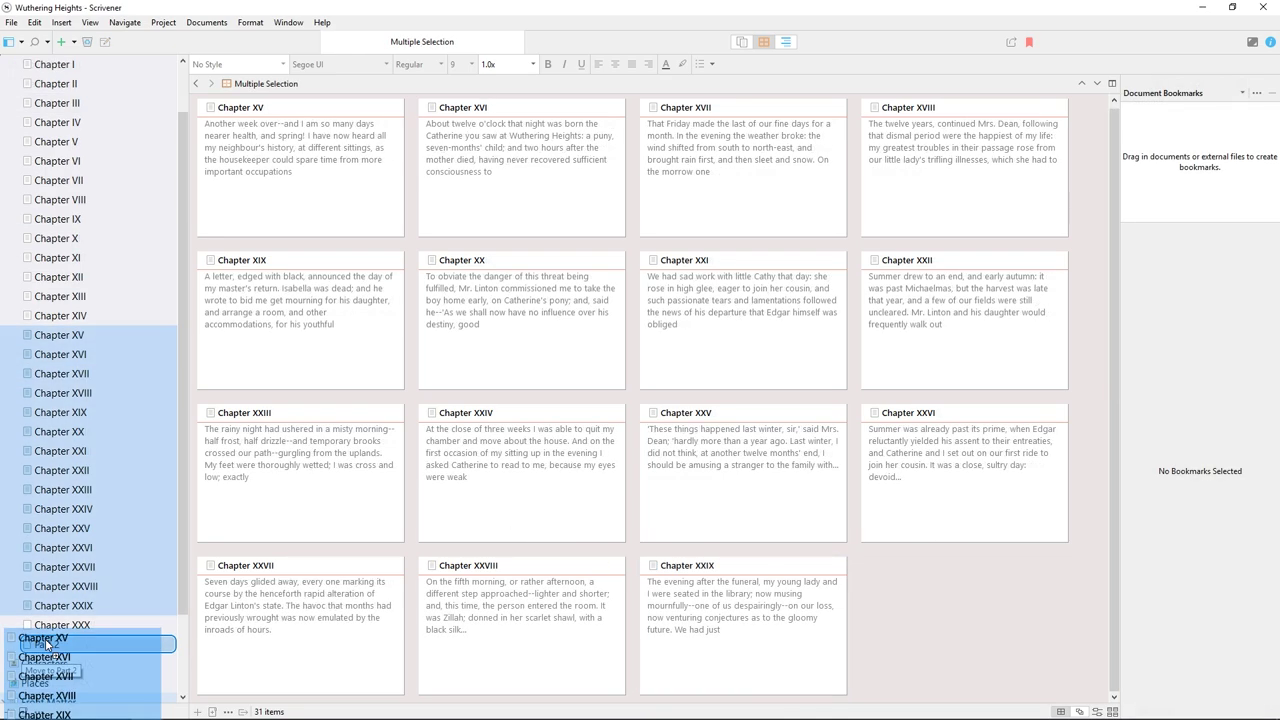
{"action": "left_click", "coordinate": [45, 645], "text": "ctrl"}
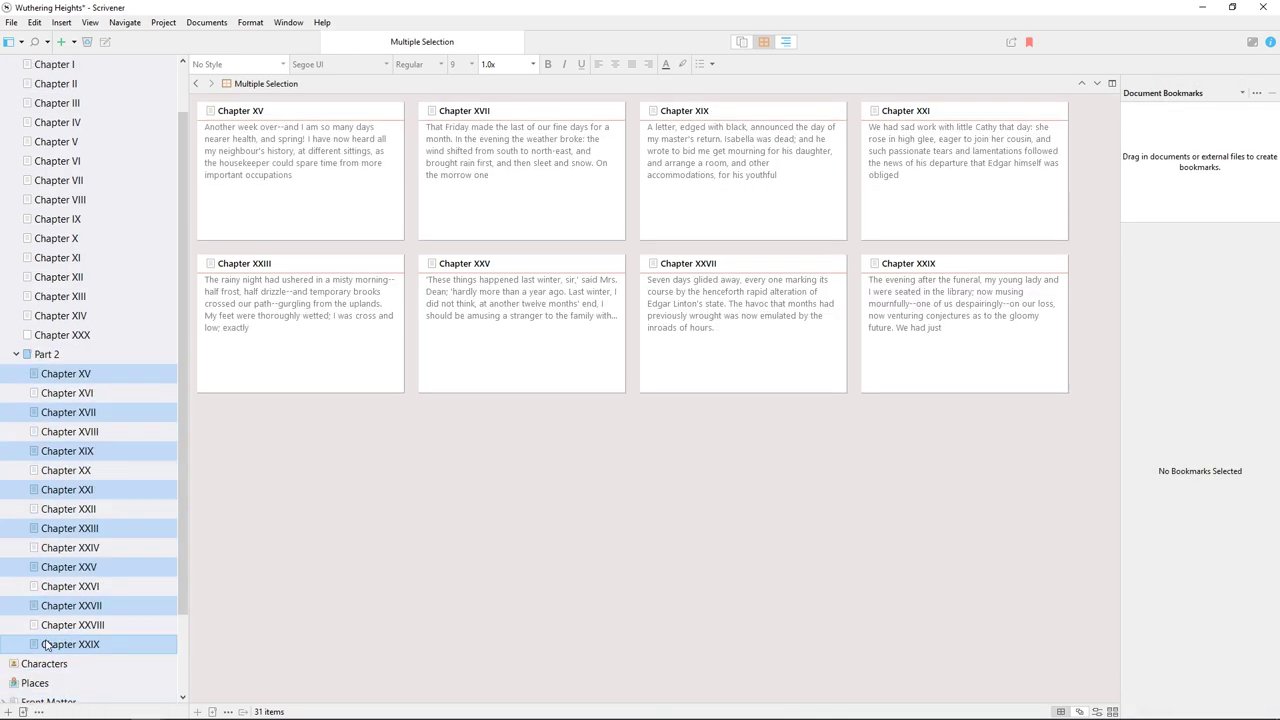
Write the Part 2 card's synopsis as "In which we store the chapters XV-XXIX."
{"action": "scroll", "coordinate": [129, 190], "scroll_direction": "up", "scroll_amount": 1}
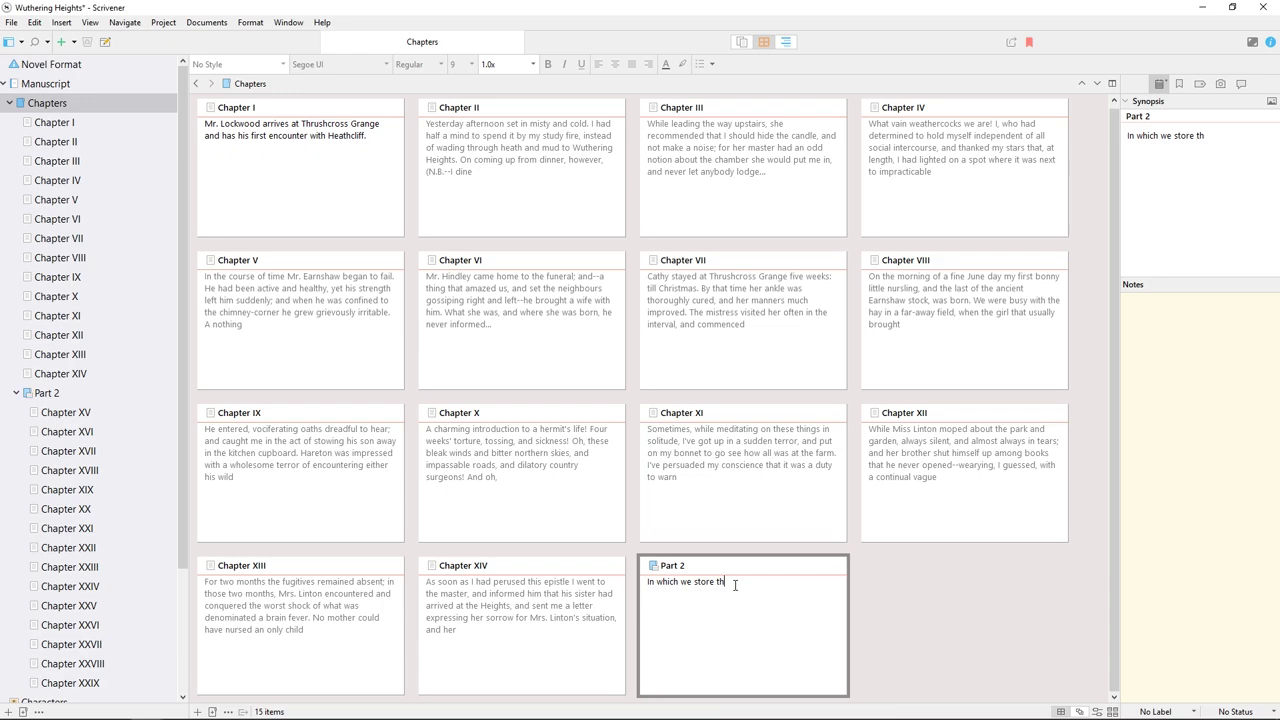
{"action": "type", "text": "he chapters XV-XXIX."}
{"action": "left_click", "coordinate": [983, 586]}
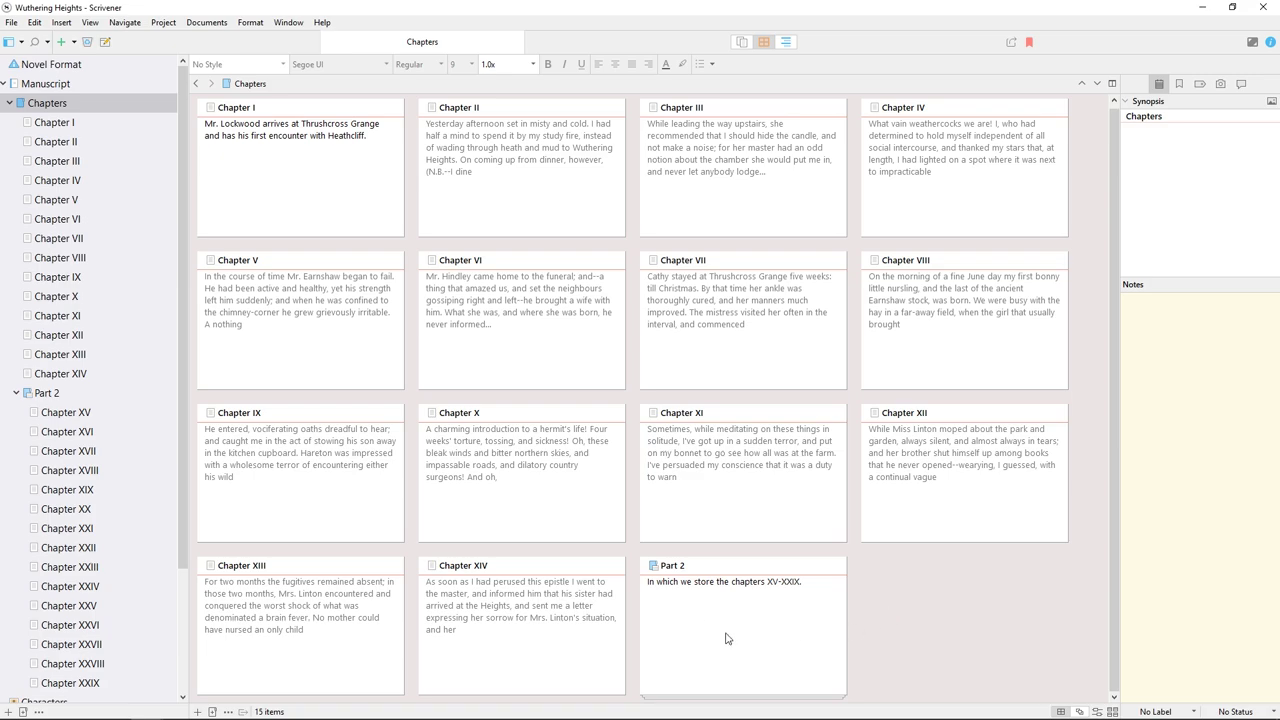
Open the Part 2 card stack to view its chapter cards, and return to the Chapters corkboard
{"action": "double_click", "coordinate": [654, 569]}
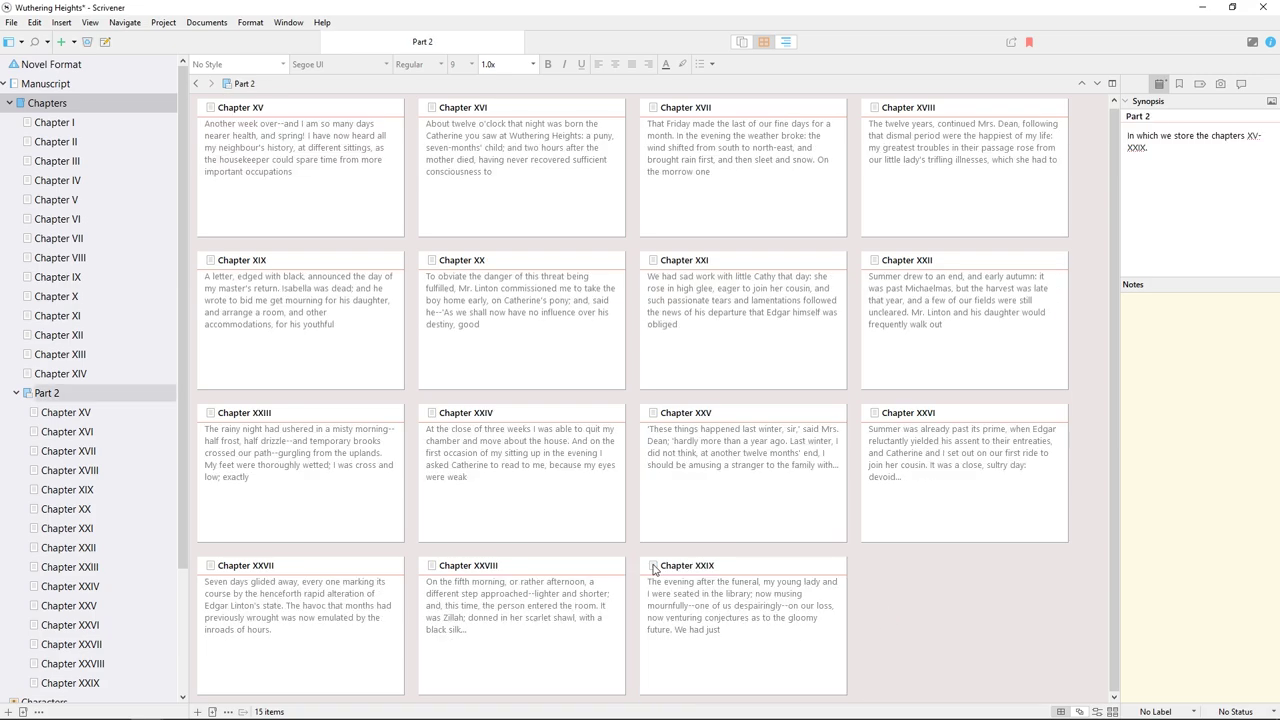
{"action": "key", "text": "ctrl+bracketleft"}
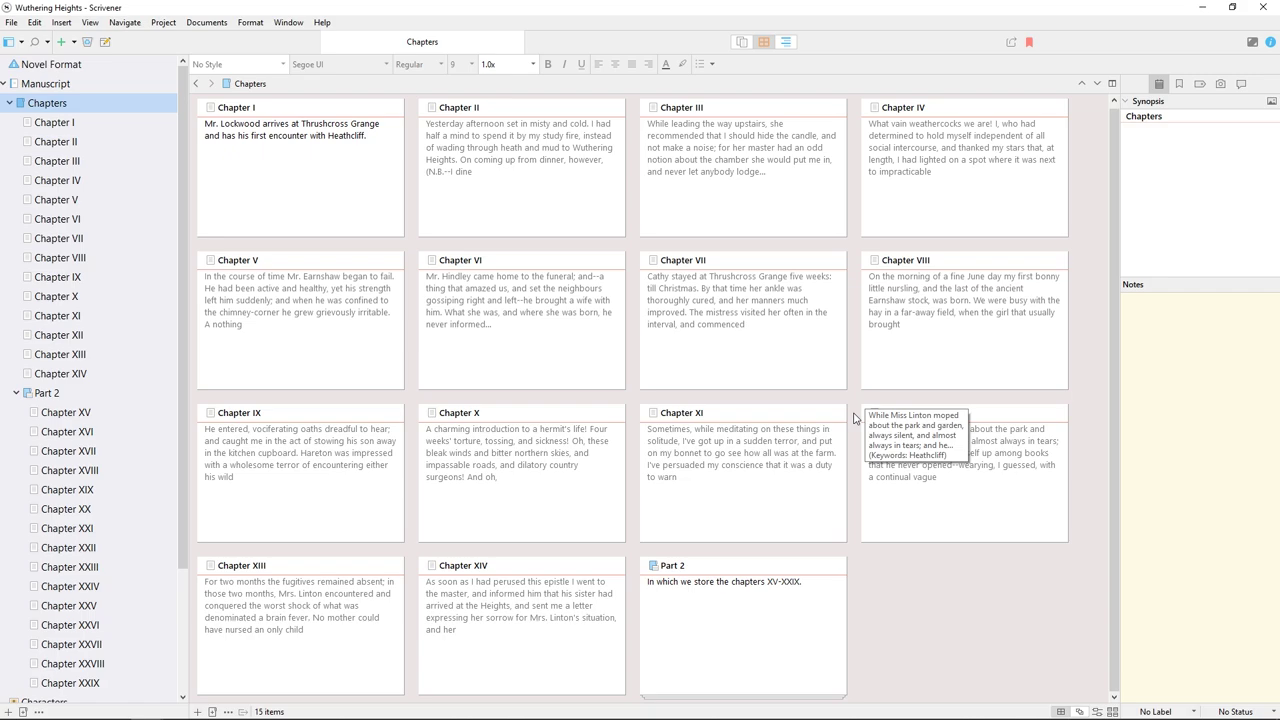
Move the Chapter XI card between Chapters I and II, and put it back before Chapter XII
{"action": "left_click_drag", "start_coordinate": [757, 493], "coordinate": [413, 202]}
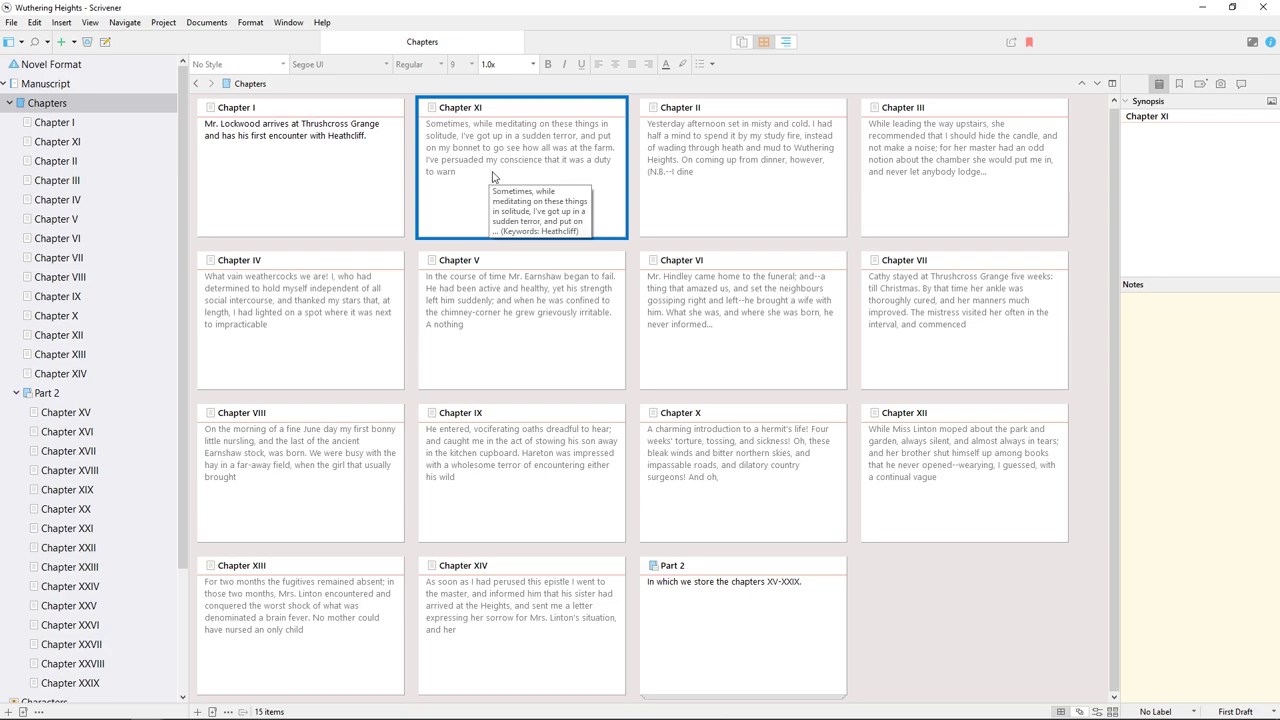
{"action": "left_click_drag", "start_coordinate": [505, 165], "coordinate": [870, 472]}
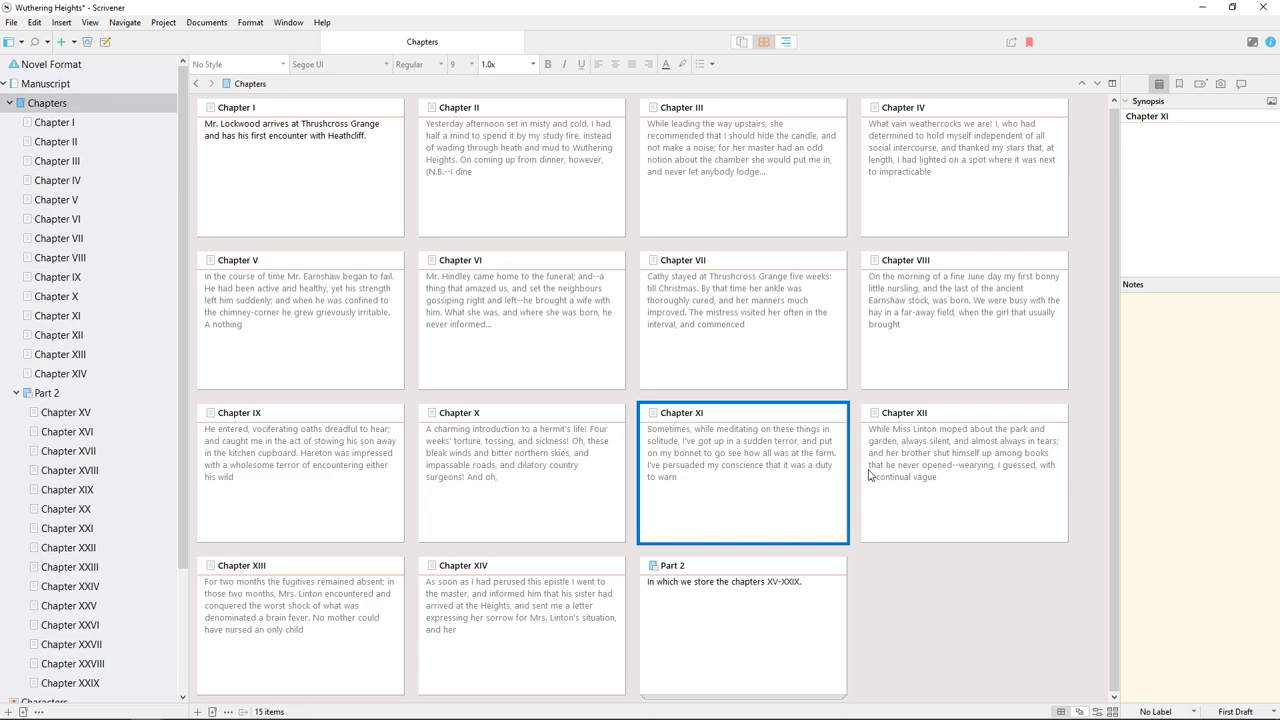
Switch the corkboard to freeform mode and reposition the Chapter XI, Part 2, Chapter VI and Chapter IV cards
{"action": "left_click", "coordinate": [1080, 711]}
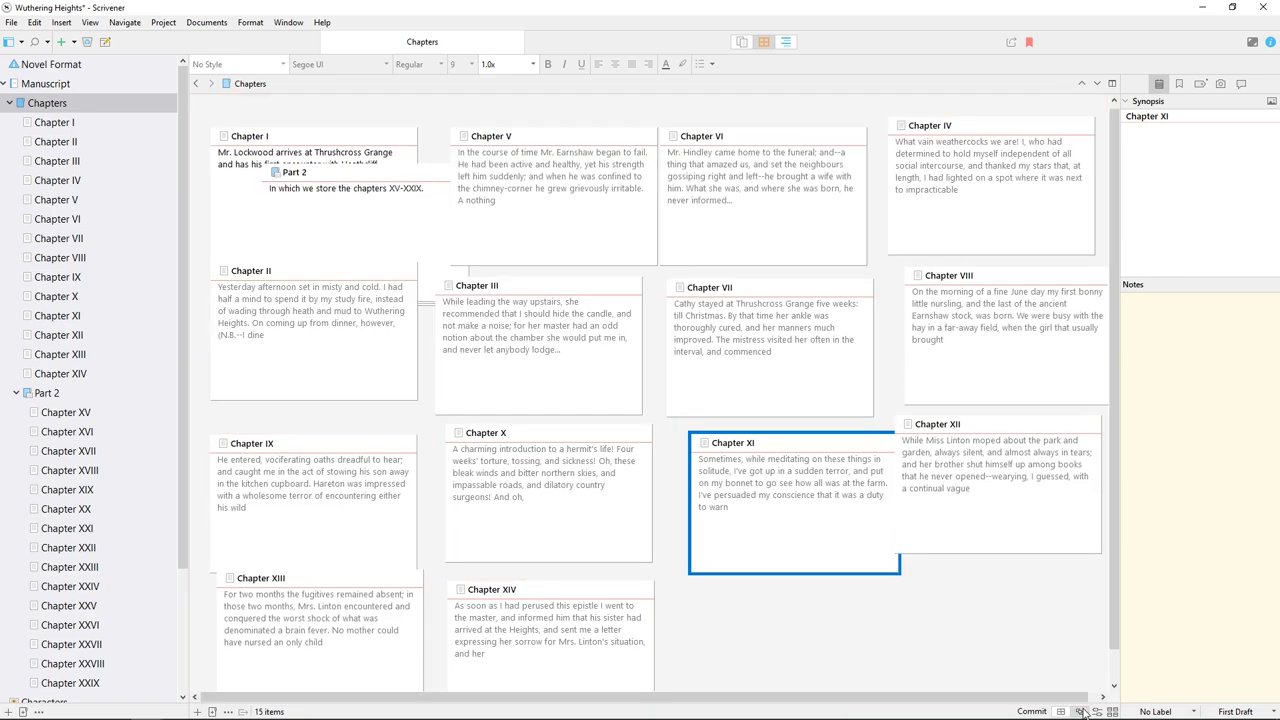
{"action": "left_click_drag", "start_coordinate": [762, 494], "coordinate": [603, 305]}
{"action": "left_click_drag", "start_coordinate": [330, 172], "coordinate": [779, 441]}
{"action": "left_click", "coordinate": [809, 171]}
{"action": "left_click_drag", "start_coordinate": [809, 171], "coordinate": [1010, 195]}
{"action": "left_click", "coordinate": [1011, 136]}
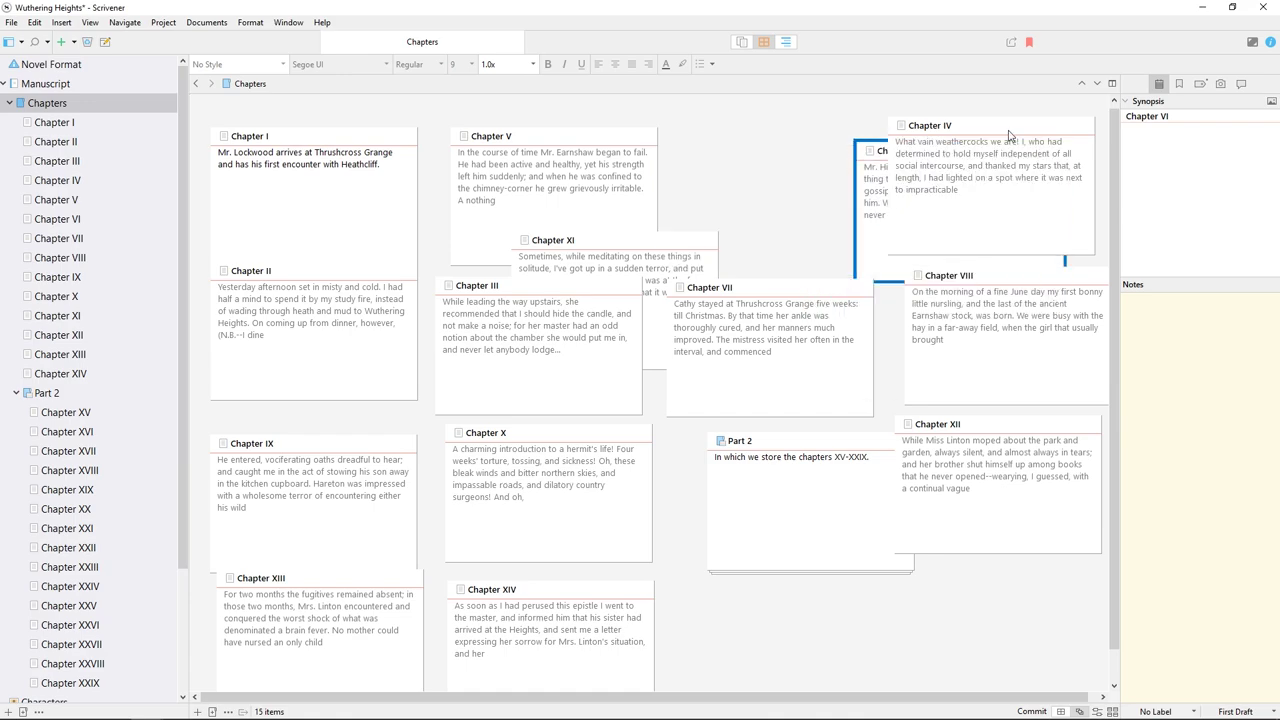
{"action": "left_click_drag", "start_coordinate": [1011, 136], "coordinate": [757, 145]}
Collapse Part 2, expand Front Matter, and show the Chapters, Part 2 and Paperback folders together on the corkboard
{"action": "left_click", "coordinate": [33, 104]}
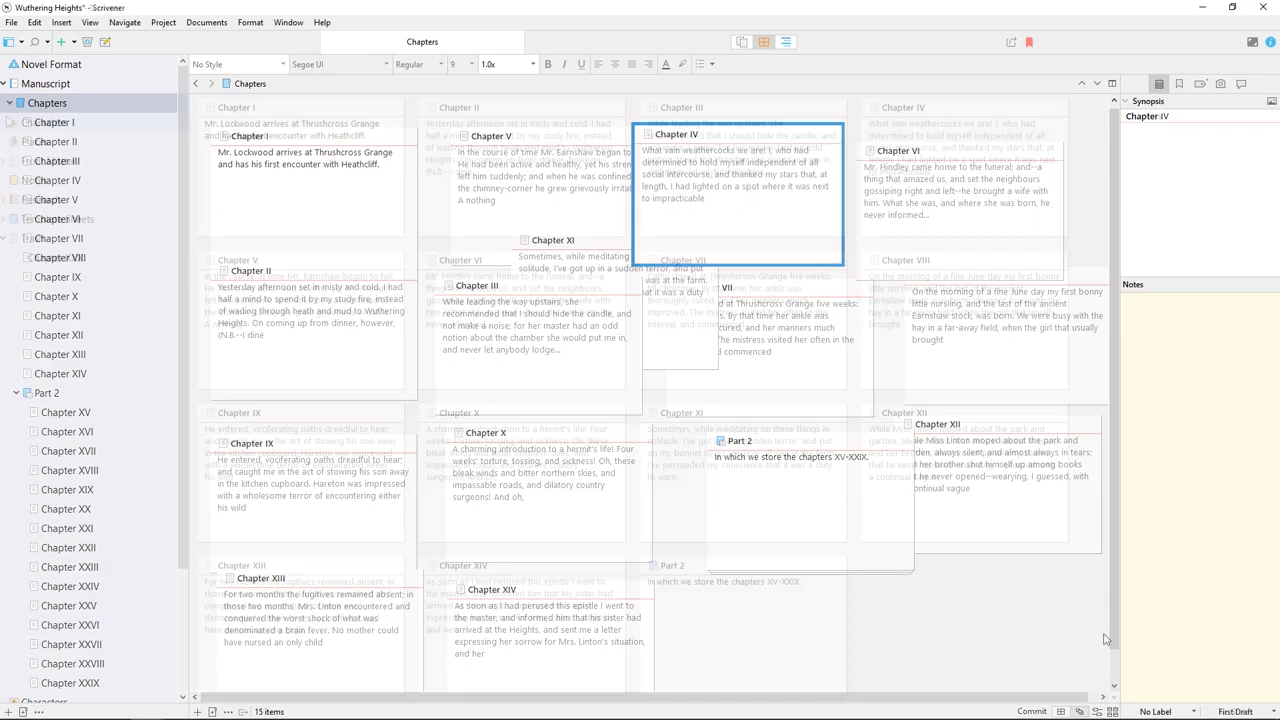
{"action": "left_click", "coordinate": [14, 103]}
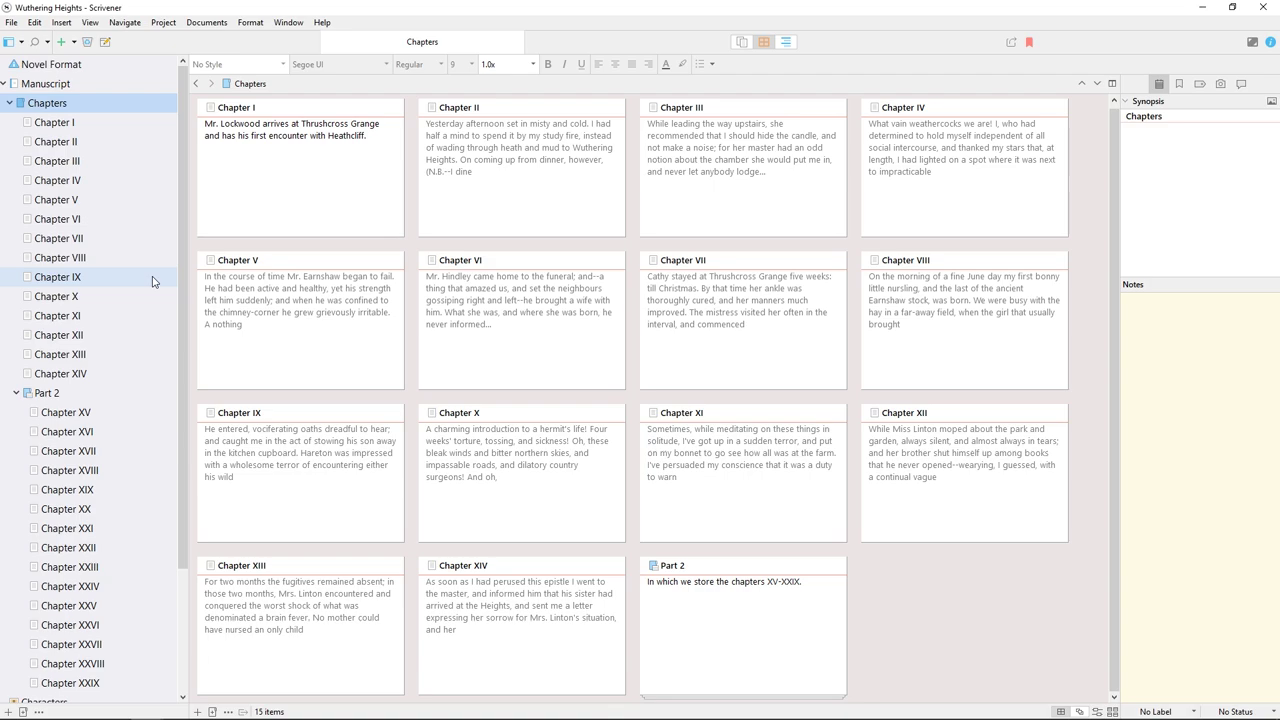
{"action": "left_click", "coordinate": [16, 393]}
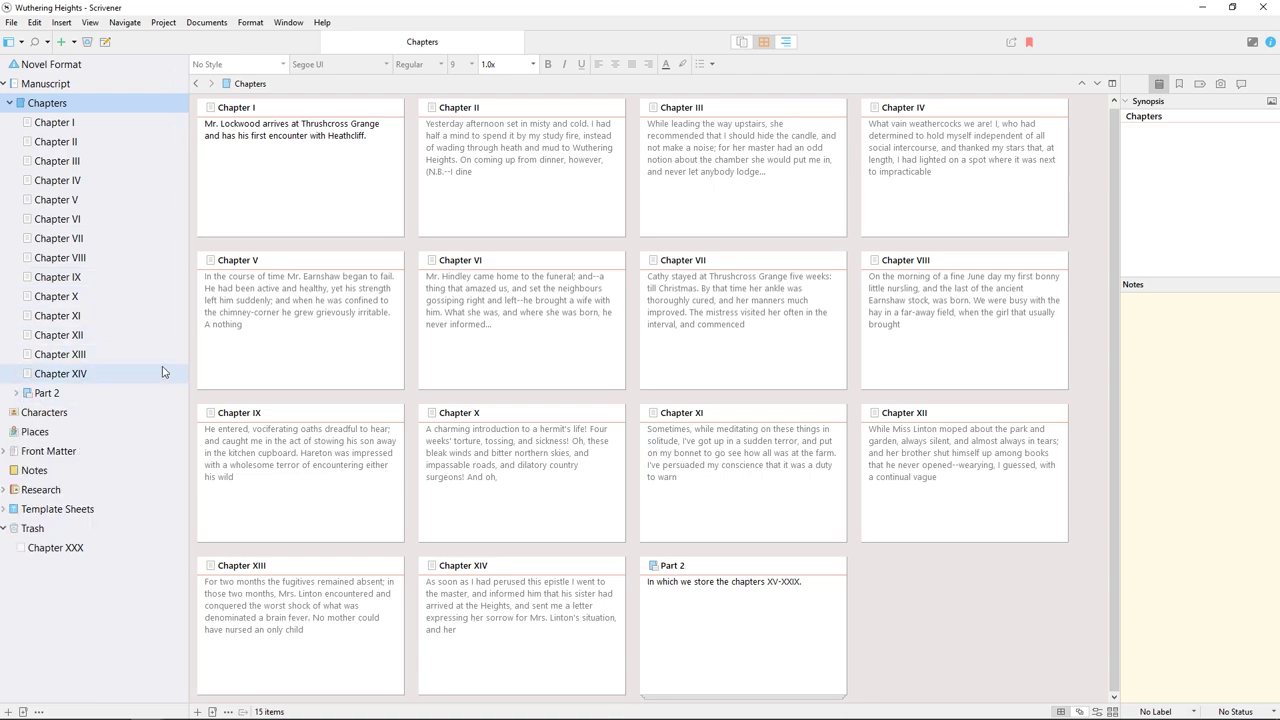
{"action": "left_click", "coordinate": [4, 451]}
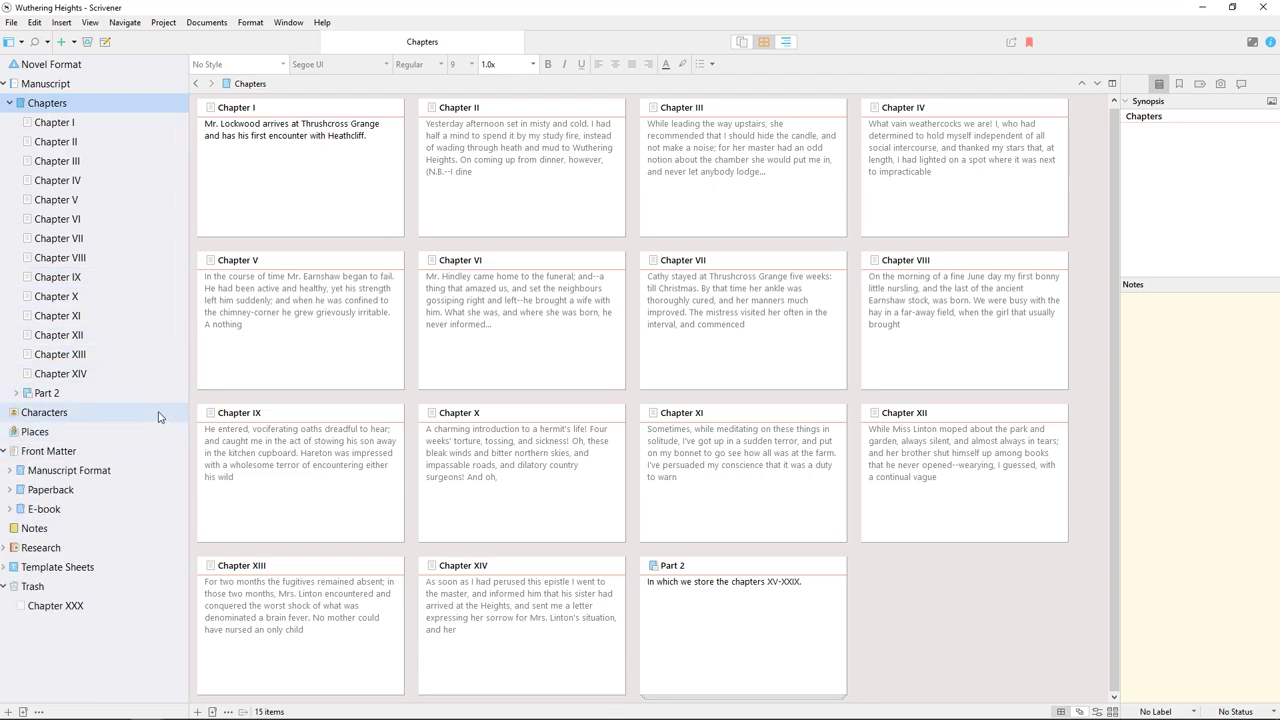
{"action": "left_click", "coordinate": [54, 397], "text": "ctrl"}
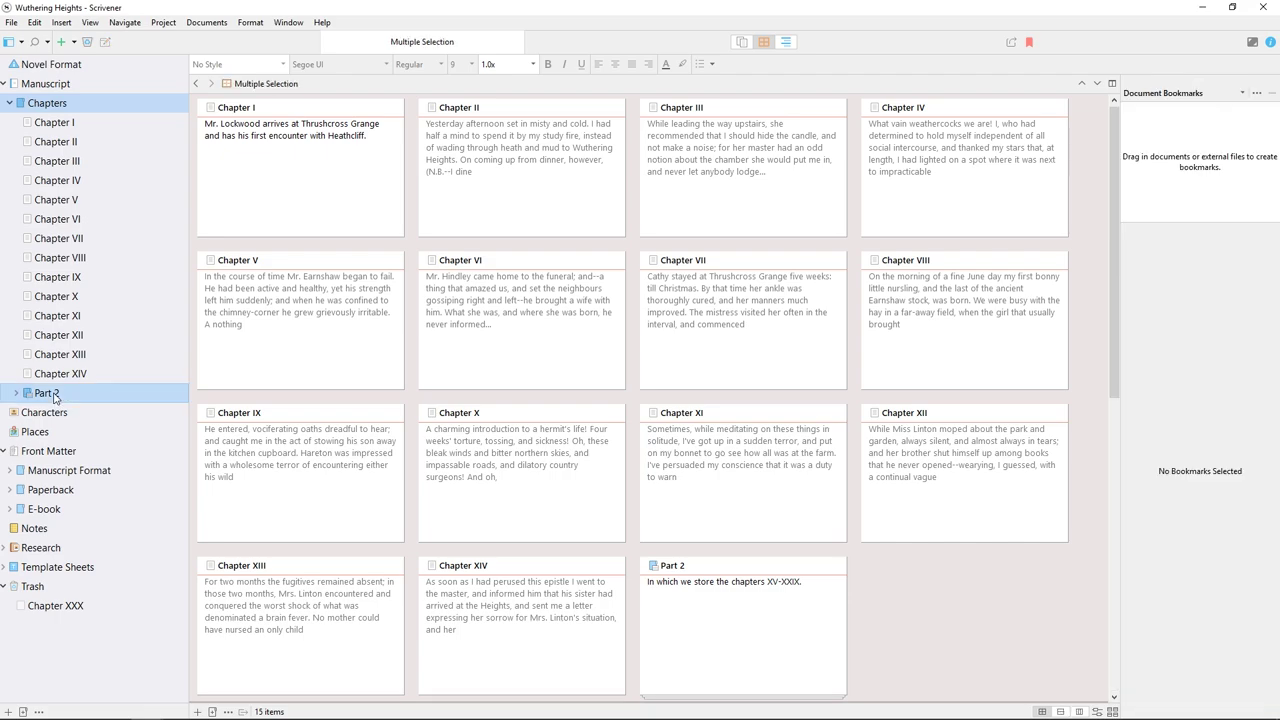
{"action": "left_click", "coordinate": [48, 490], "text": "ctrl"}
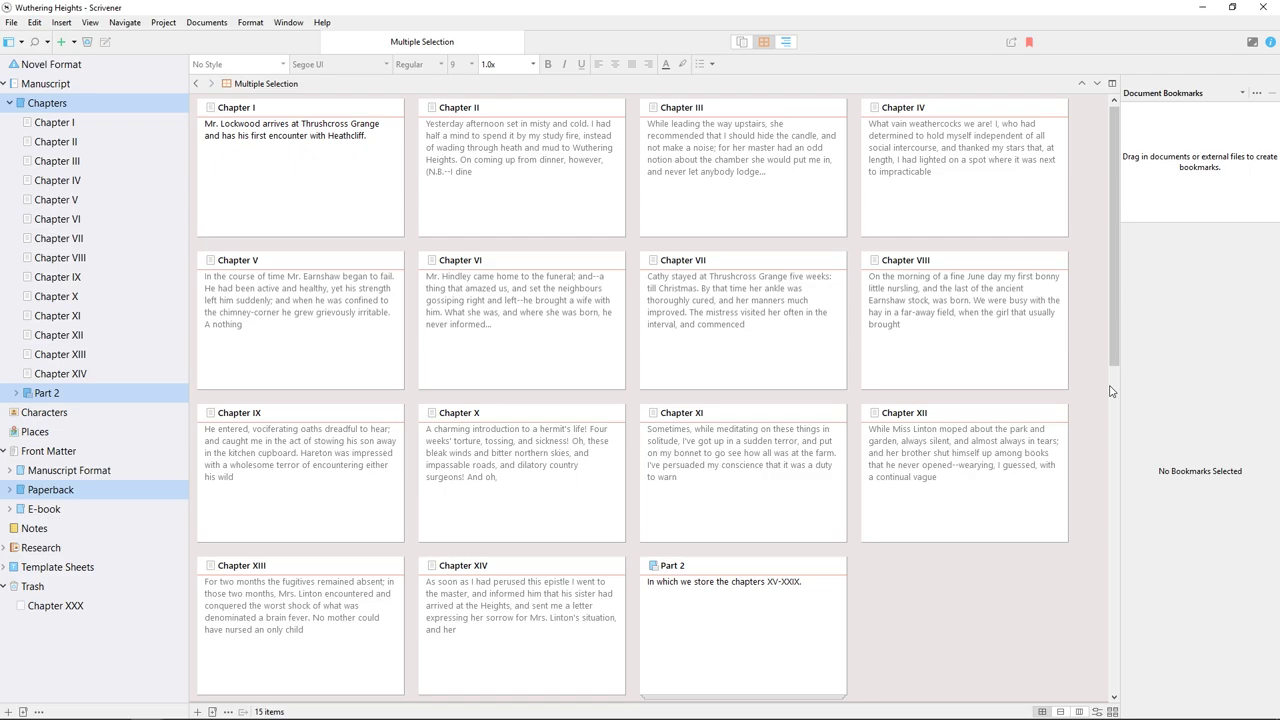
Look through the combined cards of the three selected folders, and arrange them in horizontal rows, one row per folder
{"action": "scroll", "coordinate": [1121, 334], "scroll_direction": "down", "scroll_amount": 1}
{"action": "left_click_drag", "start_coordinate": [1121, 334], "coordinate": [1117, 663]}
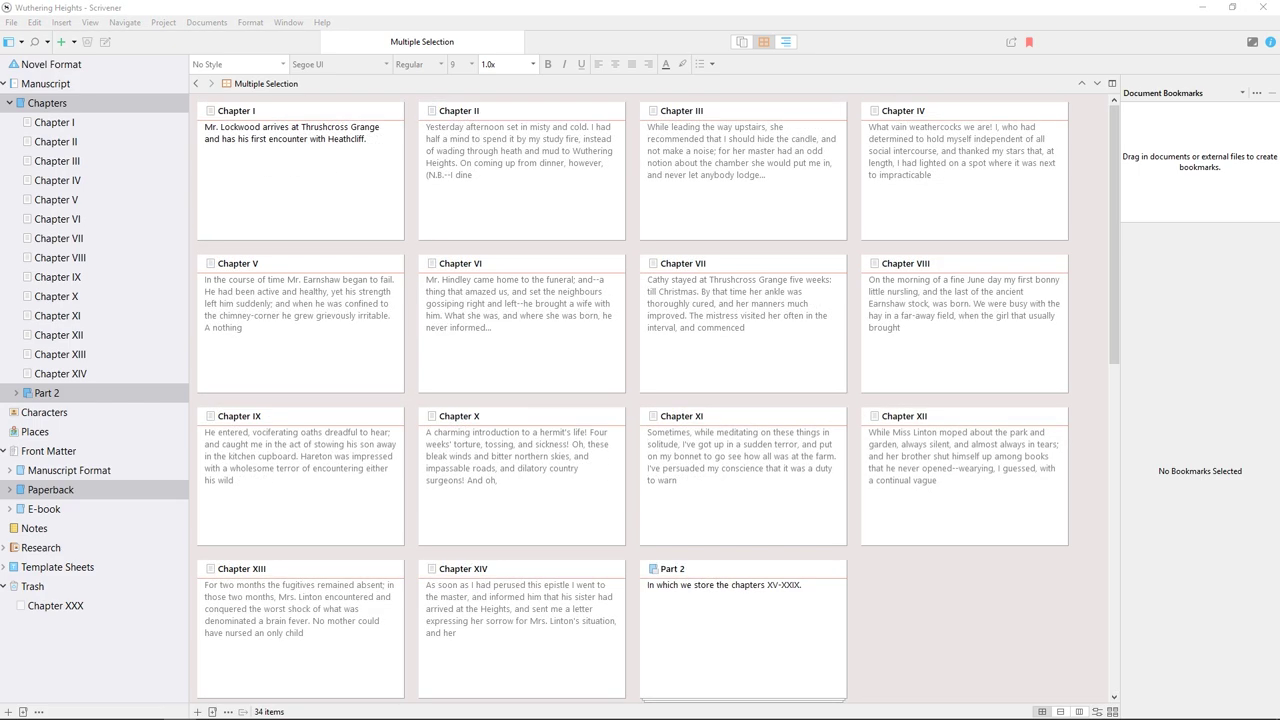
{"action": "left_click", "coordinate": [1100, 272]}
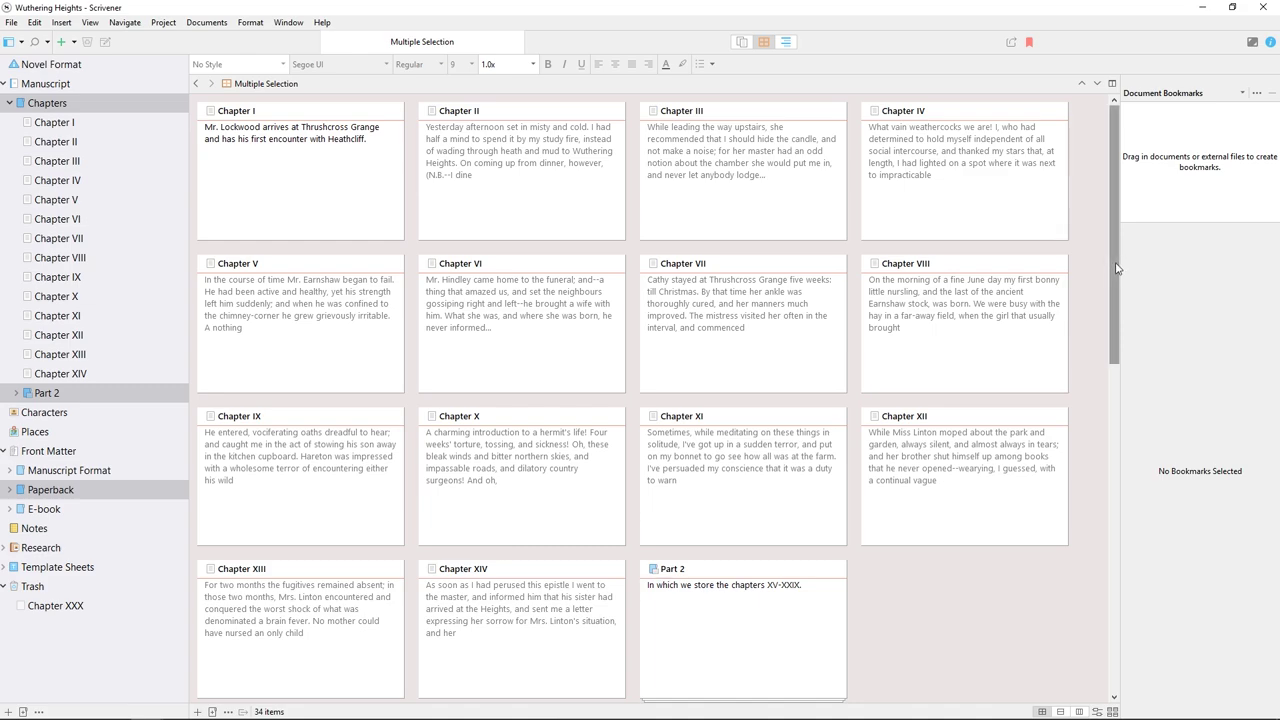
{"action": "left_click_drag", "start_coordinate": [1121, 260], "coordinate": [1122, 343]}
{"action": "left_click", "coordinate": [1060, 711]}
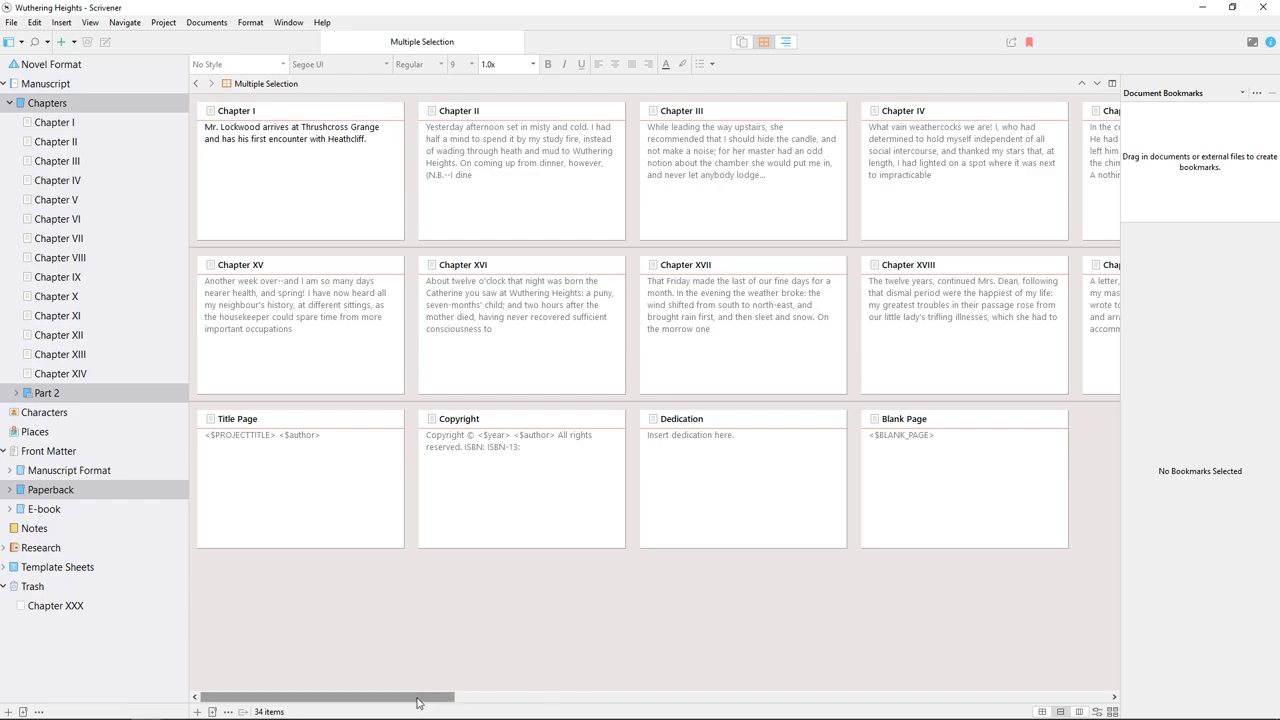
{"action": "mouse_move", "coordinate": [425, 697]}
{"action": "left_mouse_down"}
{"action": "mouse_move", "coordinate": [1000, 713]}
{"action": "mouse_move", "coordinate": [427, 713]}
{"action": "left_mouse_up"}
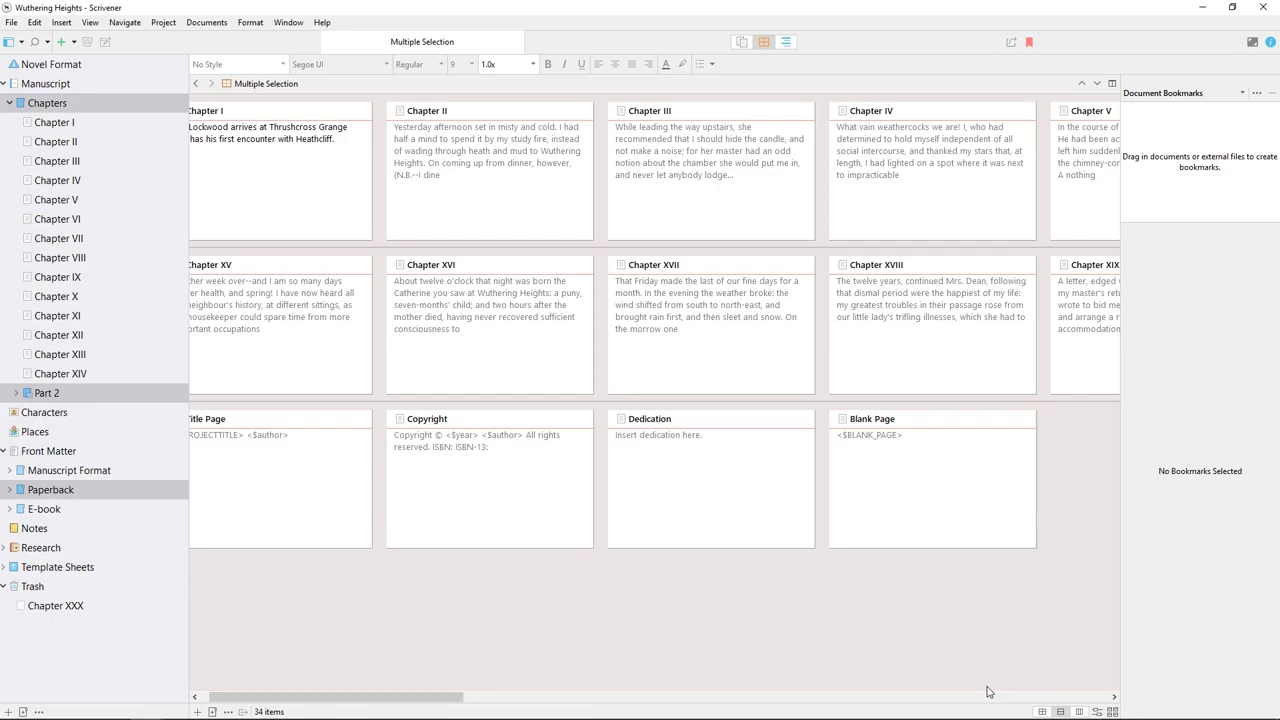
Arrange the selected folders' cards in vertical columns, one column per folder, and look through the columns
{"action": "left_click", "coordinate": [1079, 711]}
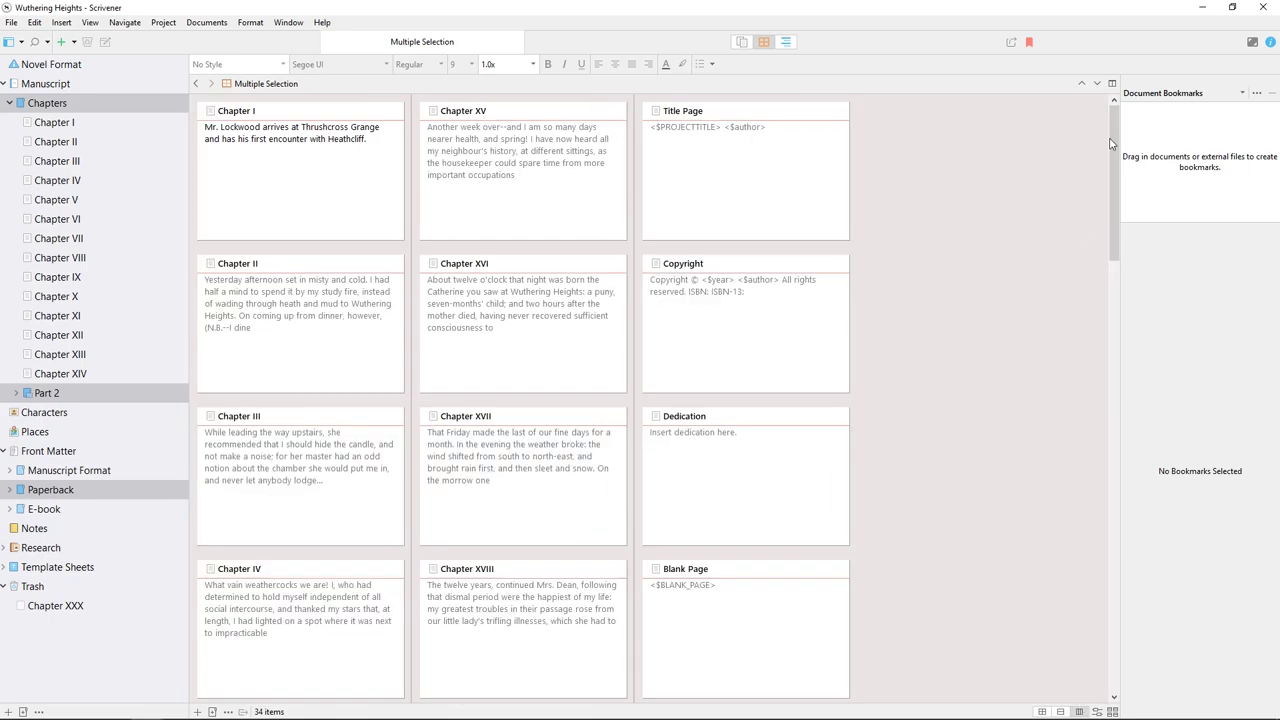
{"action": "left_click_drag", "start_coordinate": [1113, 145], "coordinate": [1091, 391]}
{"action": "scroll", "coordinate": [1086, 477], "scroll_direction": "up", "scroll_amount": 10}
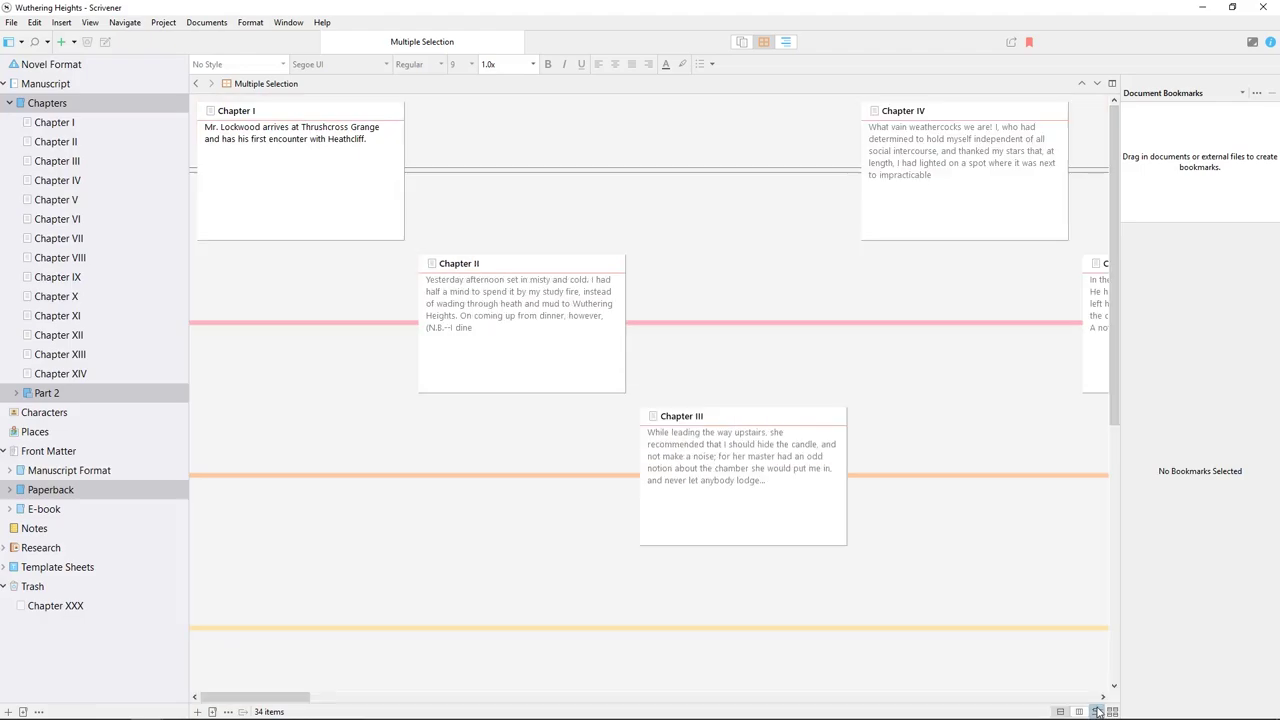
Arrange the cards by label on coloured lines, and look along the lines to the later chapters and back
{"action": "left_click", "coordinate": [1097, 711]}
{"action": "left_click_drag", "start_coordinate": [298, 697], "coordinate": [431, 697]}
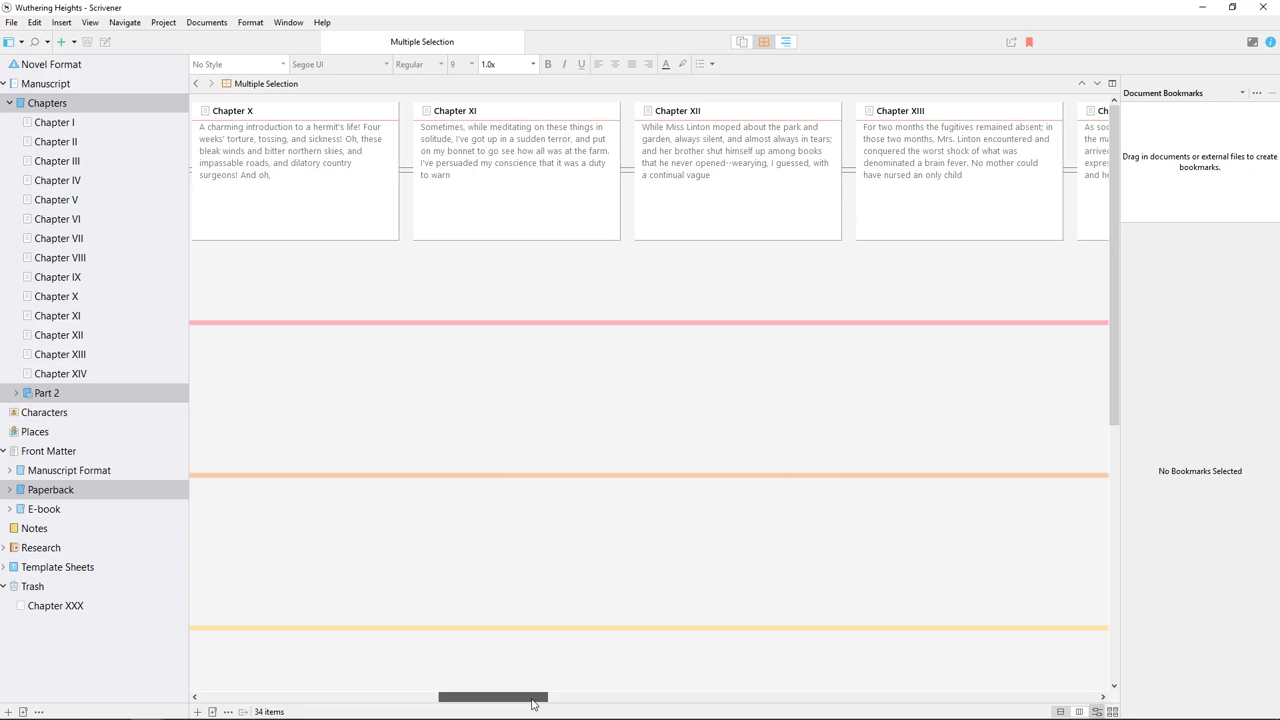
{"action": "left_click_drag", "start_coordinate": [532, 703], "coordinate": [294, 700]}
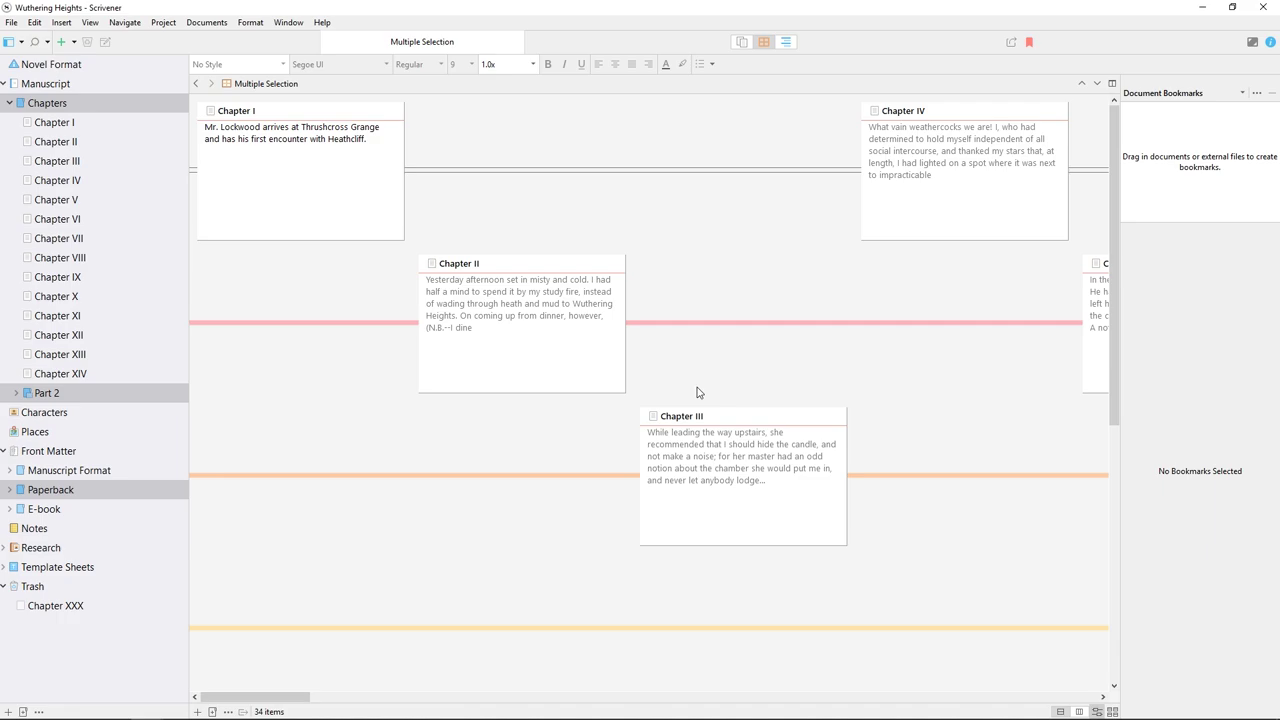
Move the Chapter IV card to the yellow label line, and the Chapter III card to the red line and back to orange
{"action": "left_click_drag", "start_coordinate": [996, 135], "coordinate": [976, 631]}
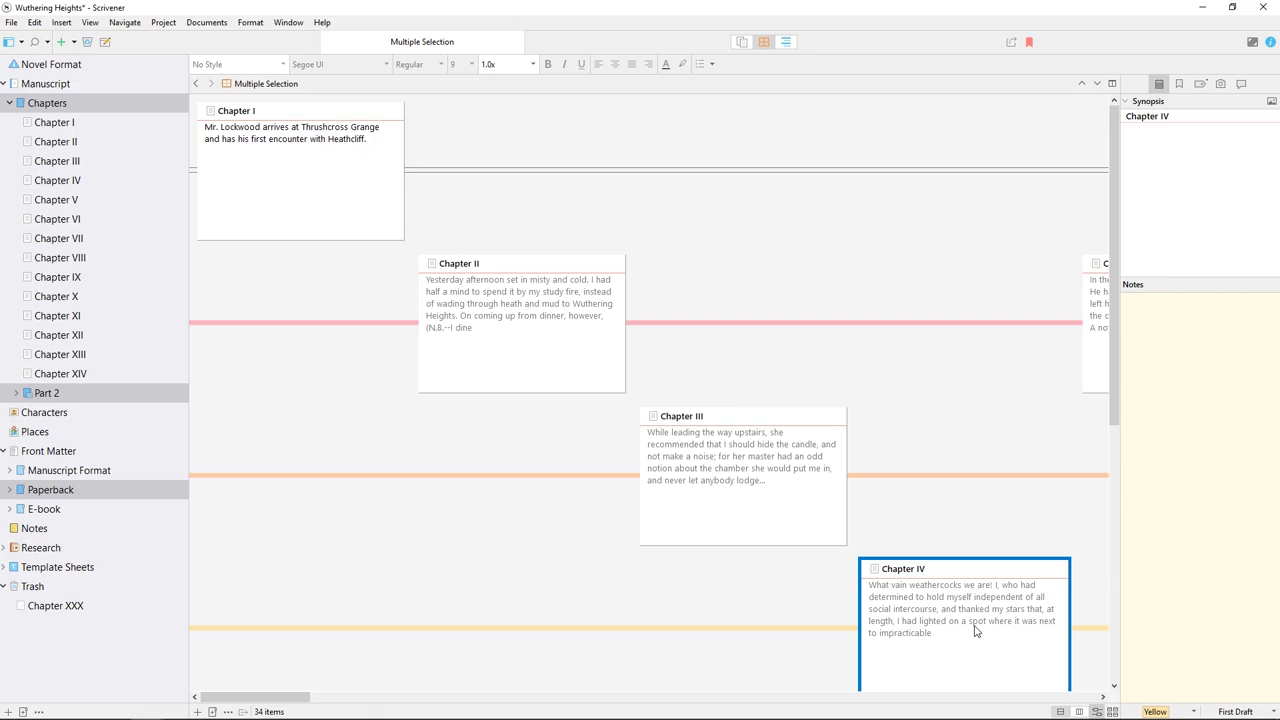
{"action": "left_click_drag", "start_coordinate": [767, 469], "coordinate": [767, 325]}
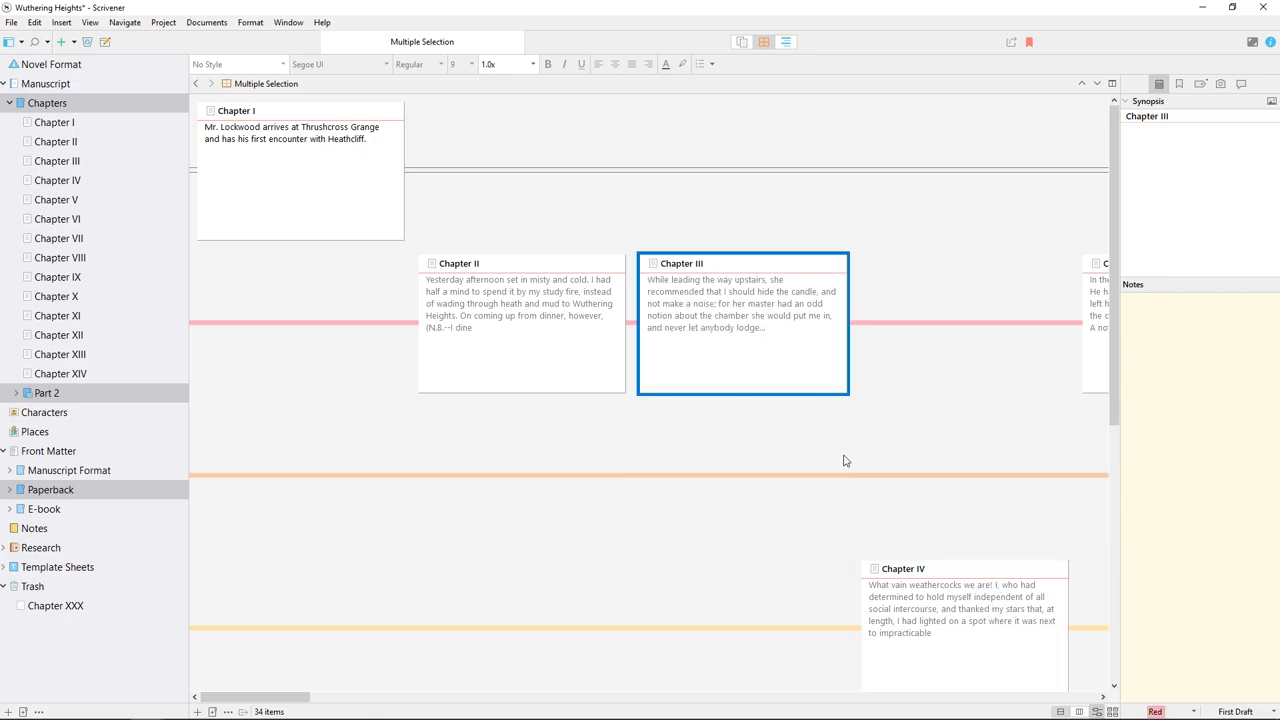
{"action": "left_click_drag", "start_coordinate": [775, 369], "coordinate": [791, 503]}
Show the Chapters folder alone on the corkboard, and give its cards a smaller size, a 5 x 4 ratio and tighter spacing
{"action": "left_click", "coordinate": [1112, 711]}
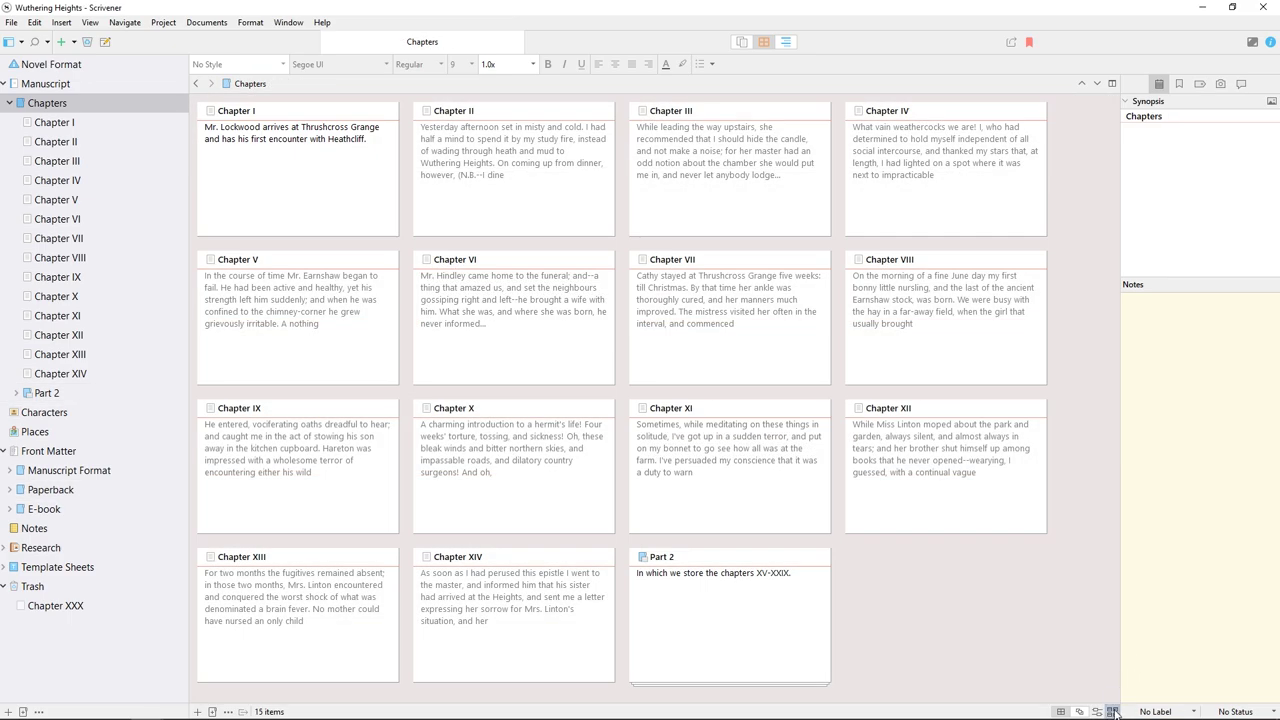
{"action": "left_click", "coordinate": [1113, 711]}
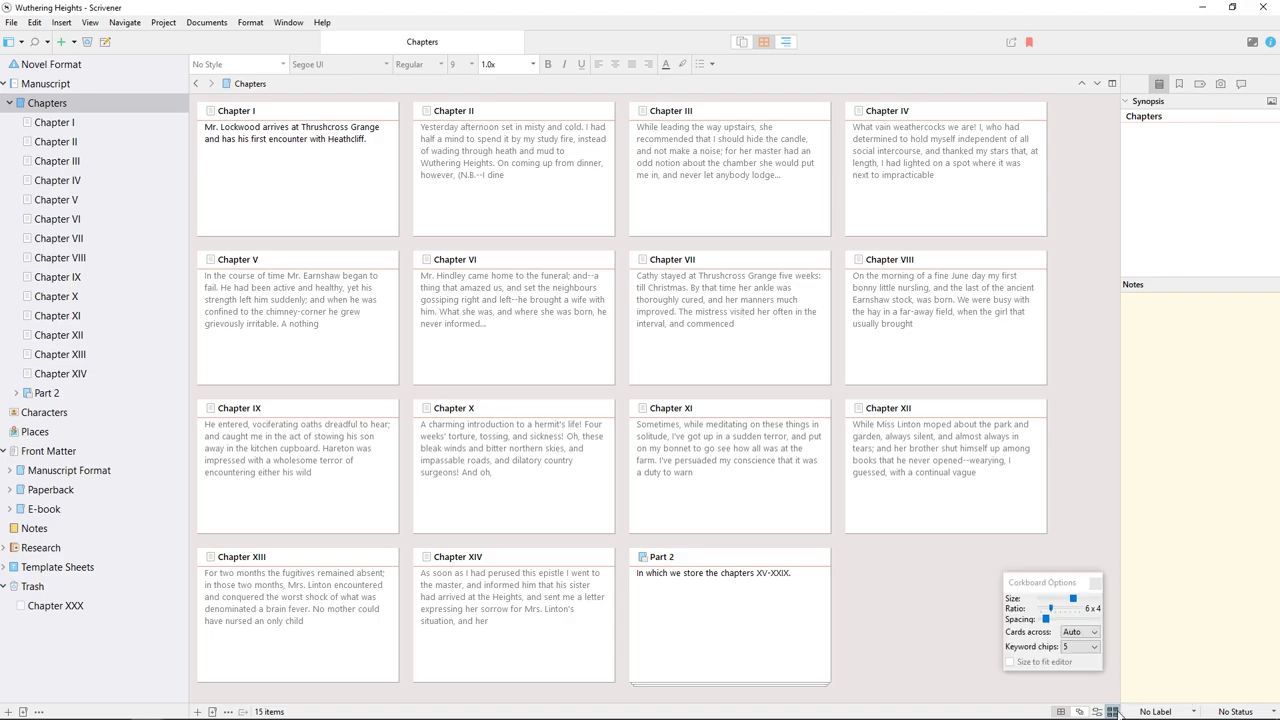
{"action": "left_click_drag", "start_coordinate": [1073, 600], "coordinate": [1042, 622]}
Set the corkboard to 4 cards across sized to fit the editor, and check the fit by shrinking and maximizing the window
{"action": "left_click", "coordinate": [1089, 634]}
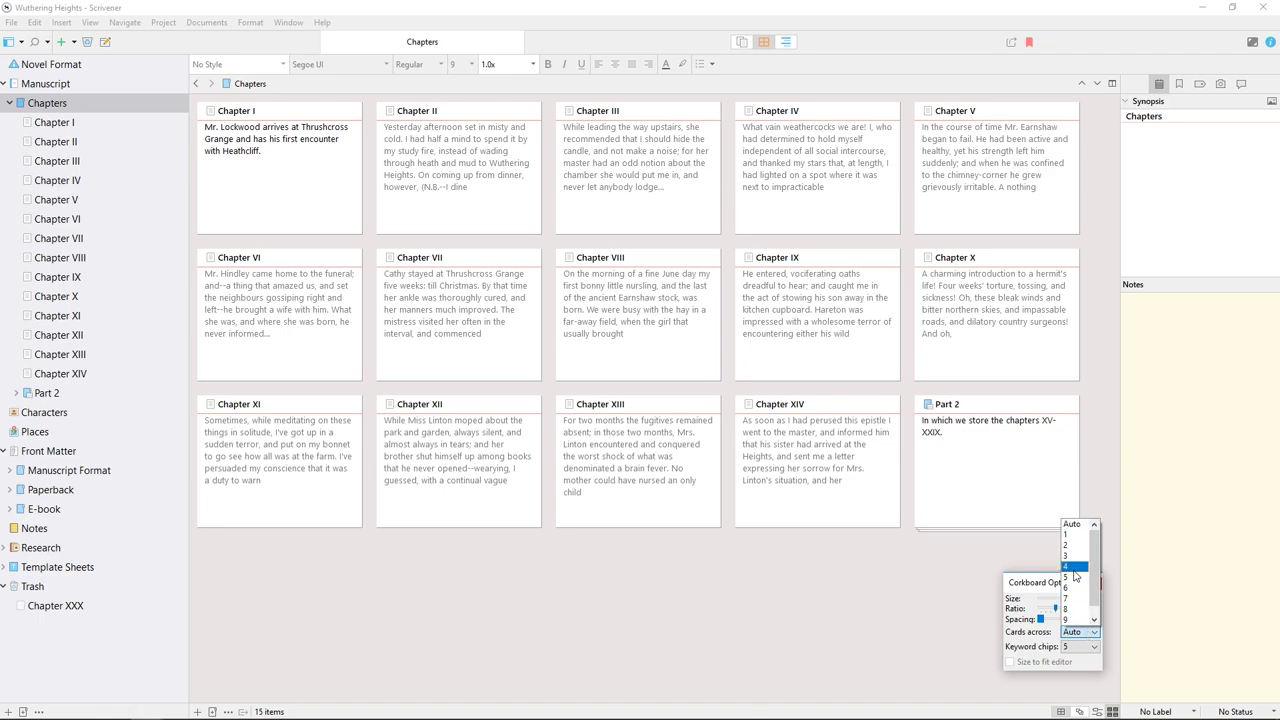
{"action": "left_click", "coordinate": [1070, 566]}
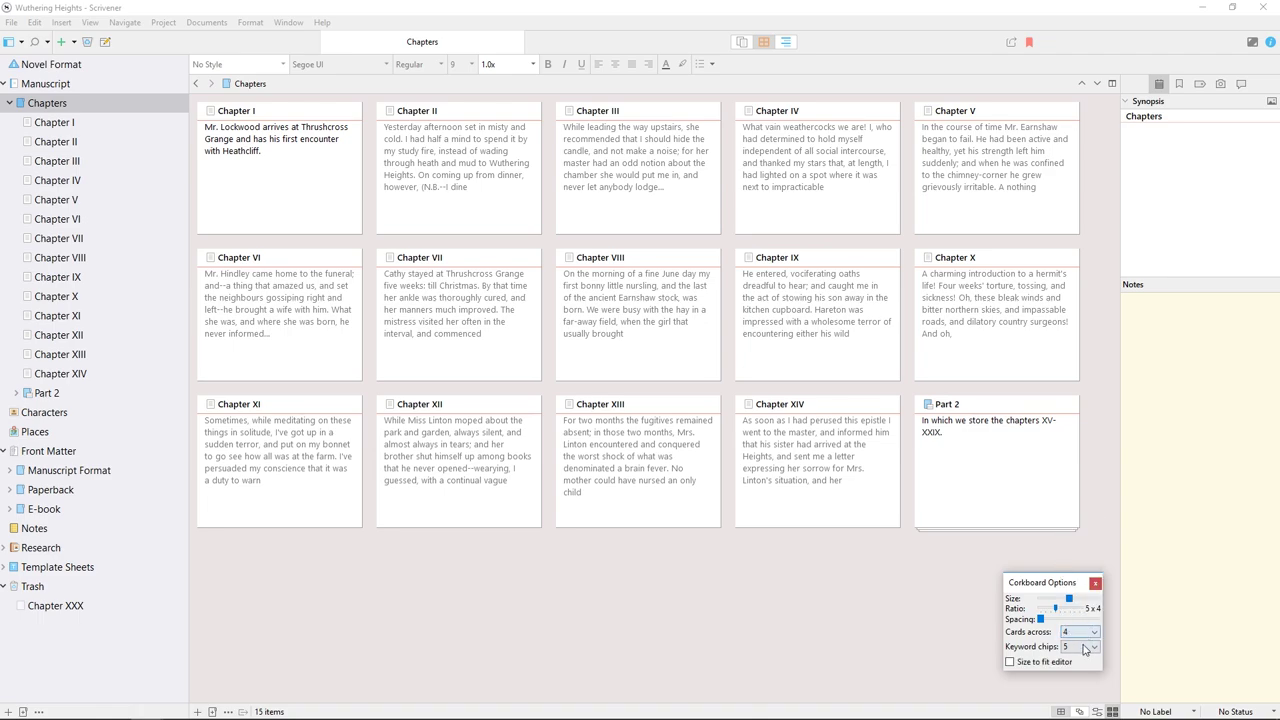
{"action": "left_click", "coordinate": [1038, 669]}
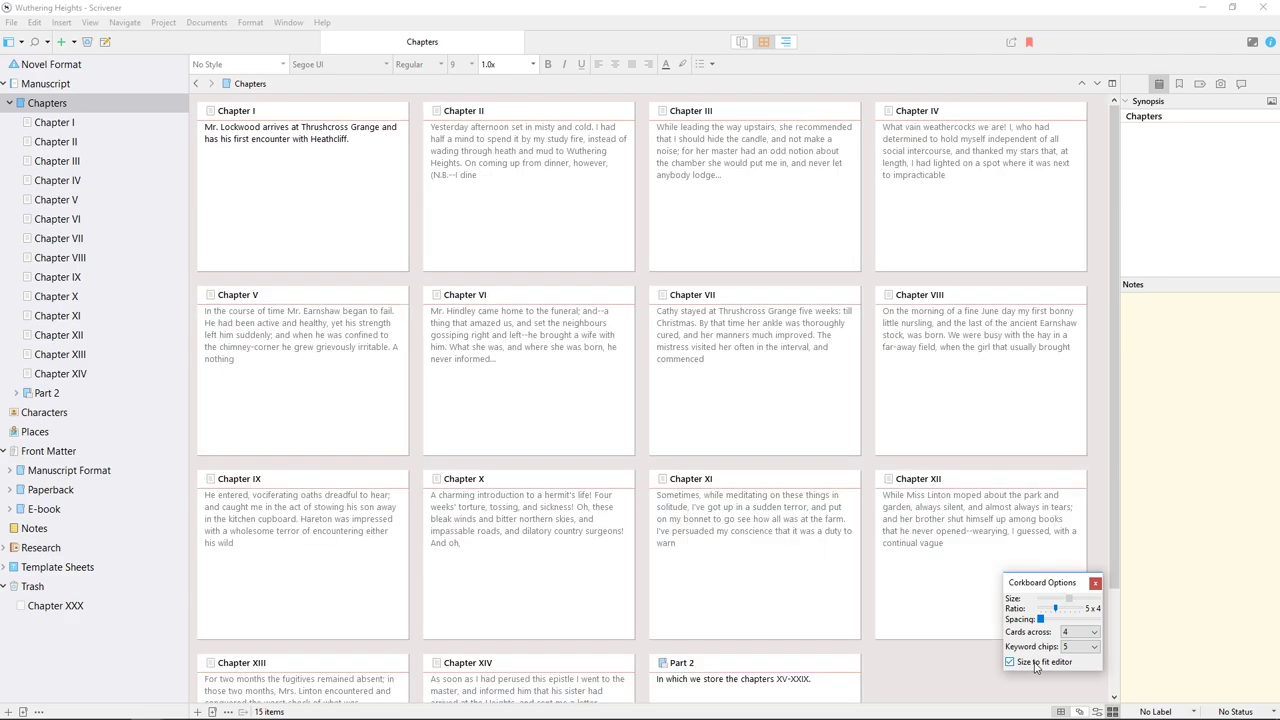
{"action": "left_click", "coordinate": [1232, 7]}
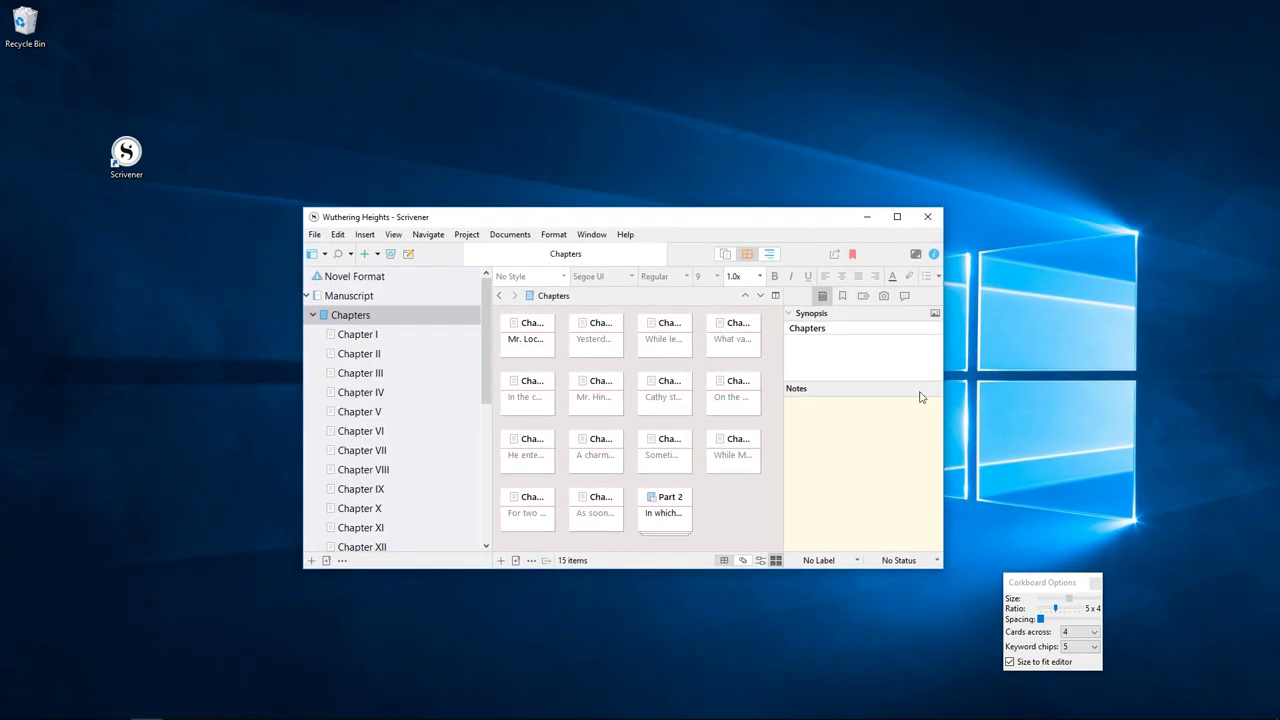
{"action": "left_click", "coordinate": [897, 216]}
Allow 8 keyword chips per card, show keyword colors on the Chapters cards, and close the corkboard options
{"action": "left_click", "coordinate": [90, 22]}
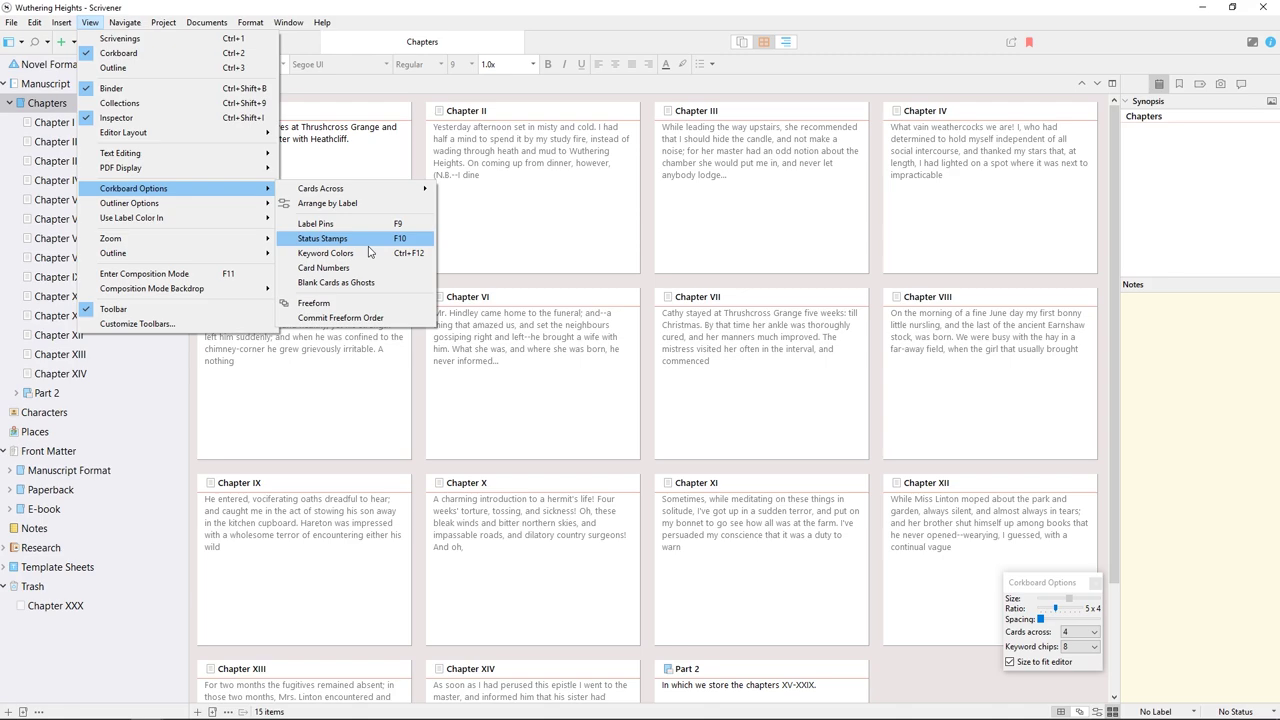
{"action": "left_click", "coordinate": [372, 262]}
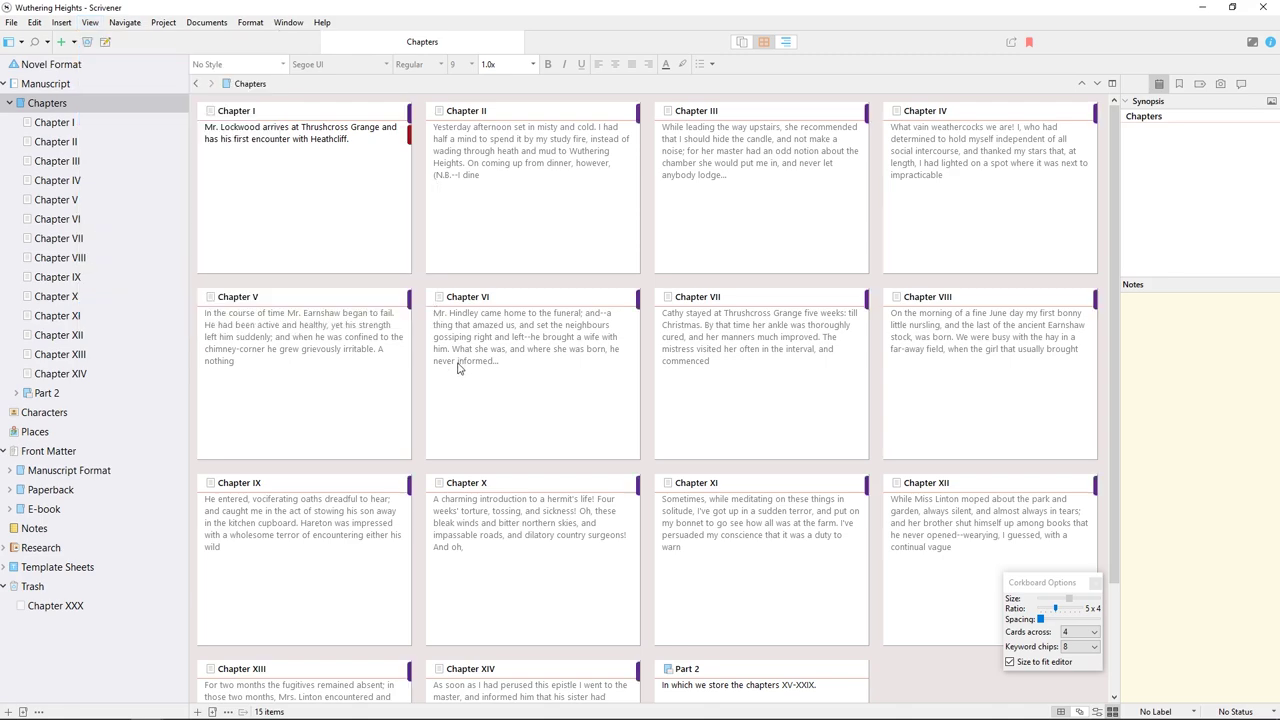
{"action": "left_click", "coordinate": [411, 358]}
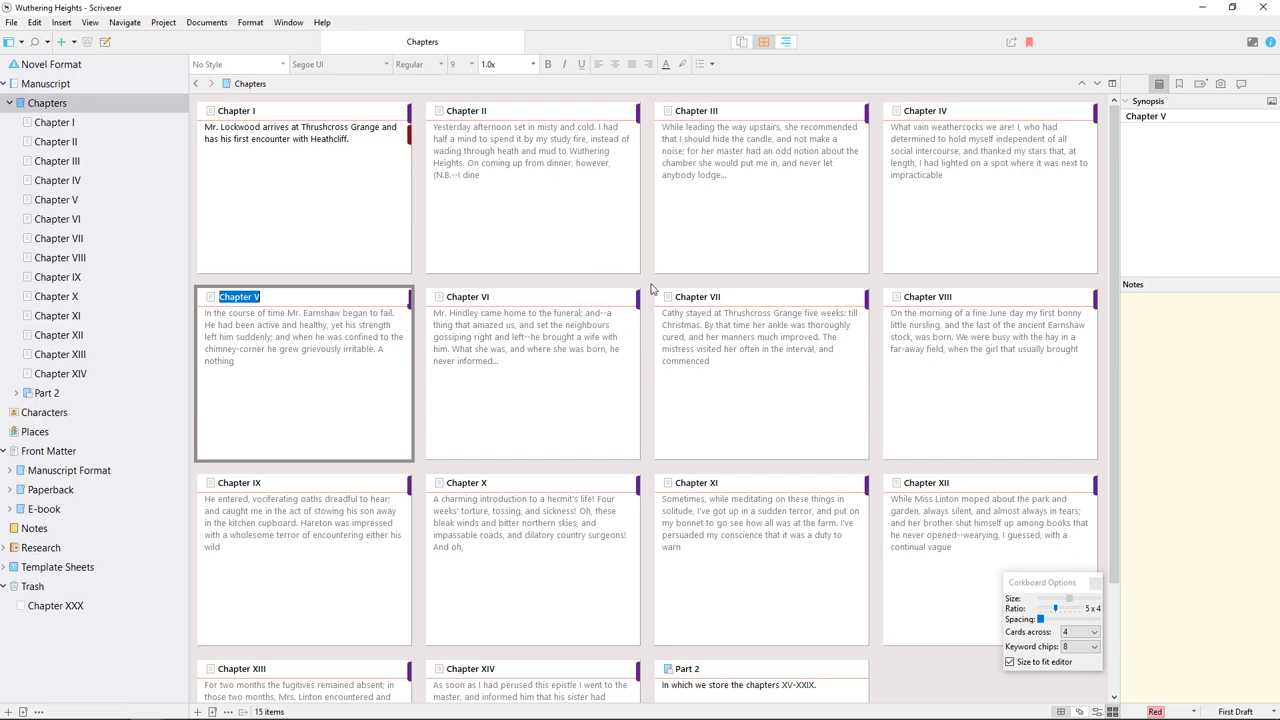
{"action": "left_click", "coordinate": [1096, 582]}
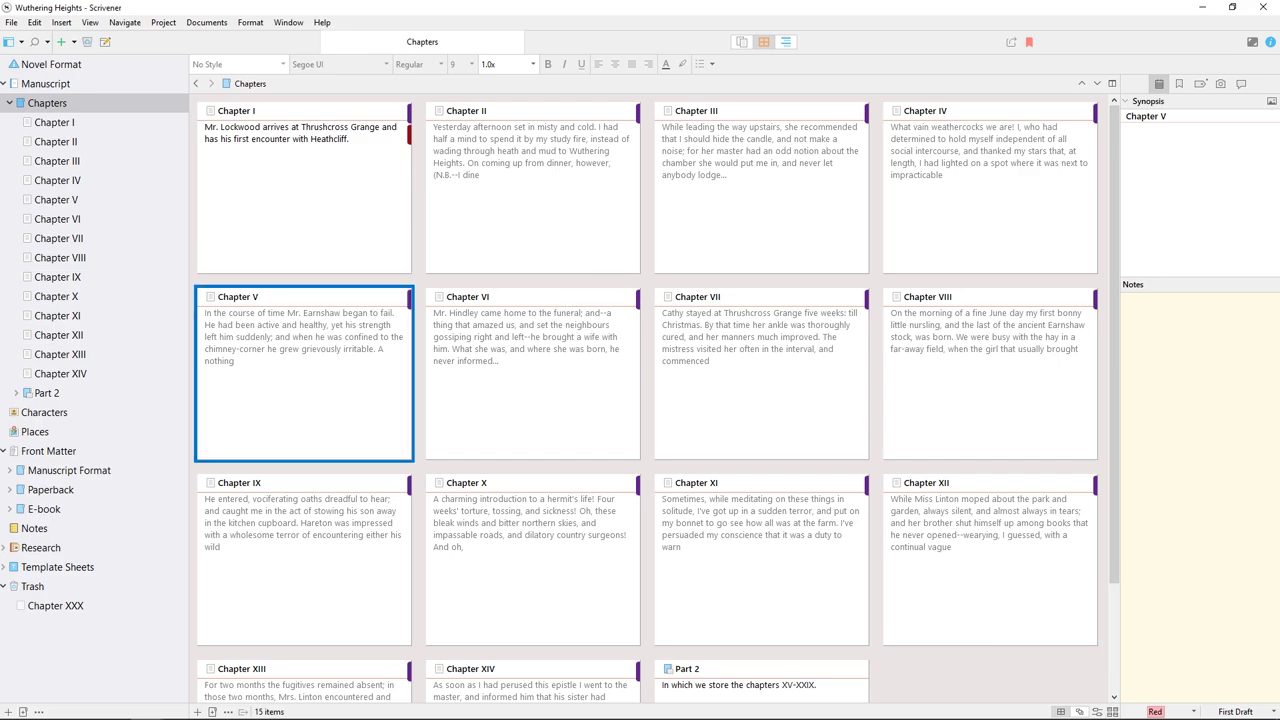
{"action": "left_click", "coordinate": [900, 600]}
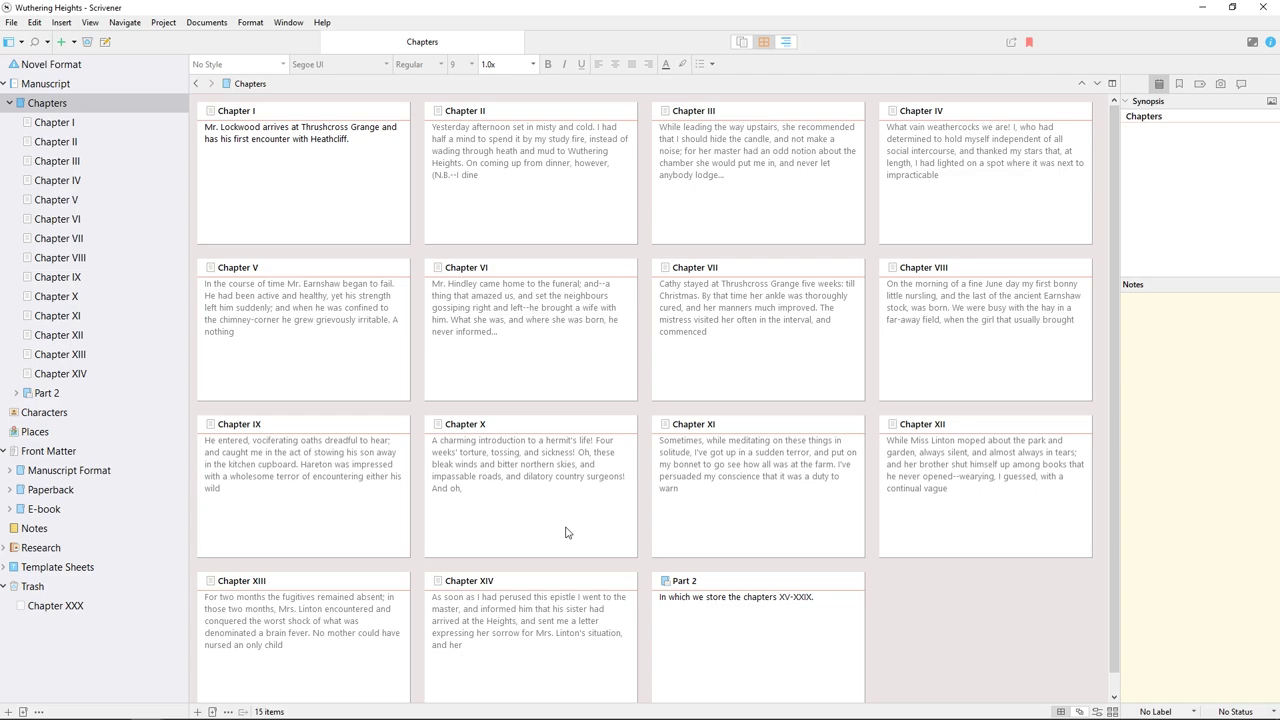
Show label pins and status stamps on the Chapters corkboard cards
{"action": "left_click", "coordinate": [89, 23]}
{"action": "mouse_move", "coordinate": [163, 190]}
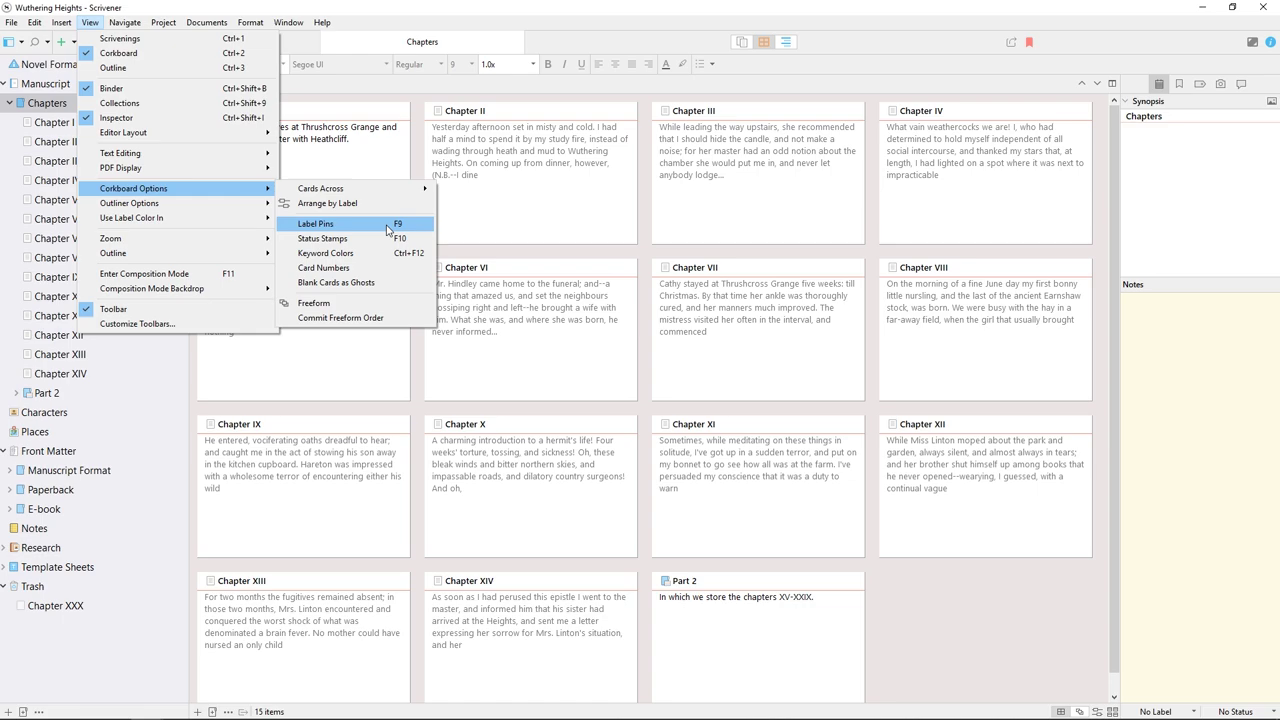
{"action": "left_click", "coordinate": [388, 224]}
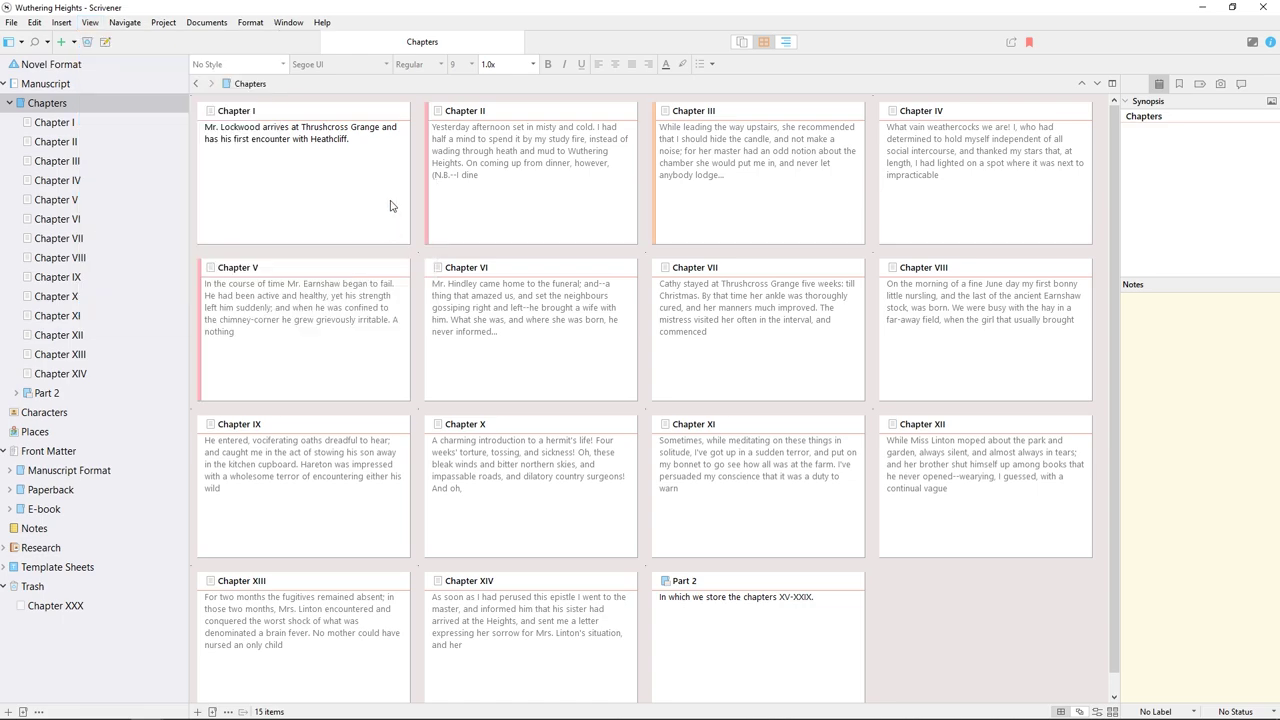
{"action": "left_click", "coordinate": [90, 22]}
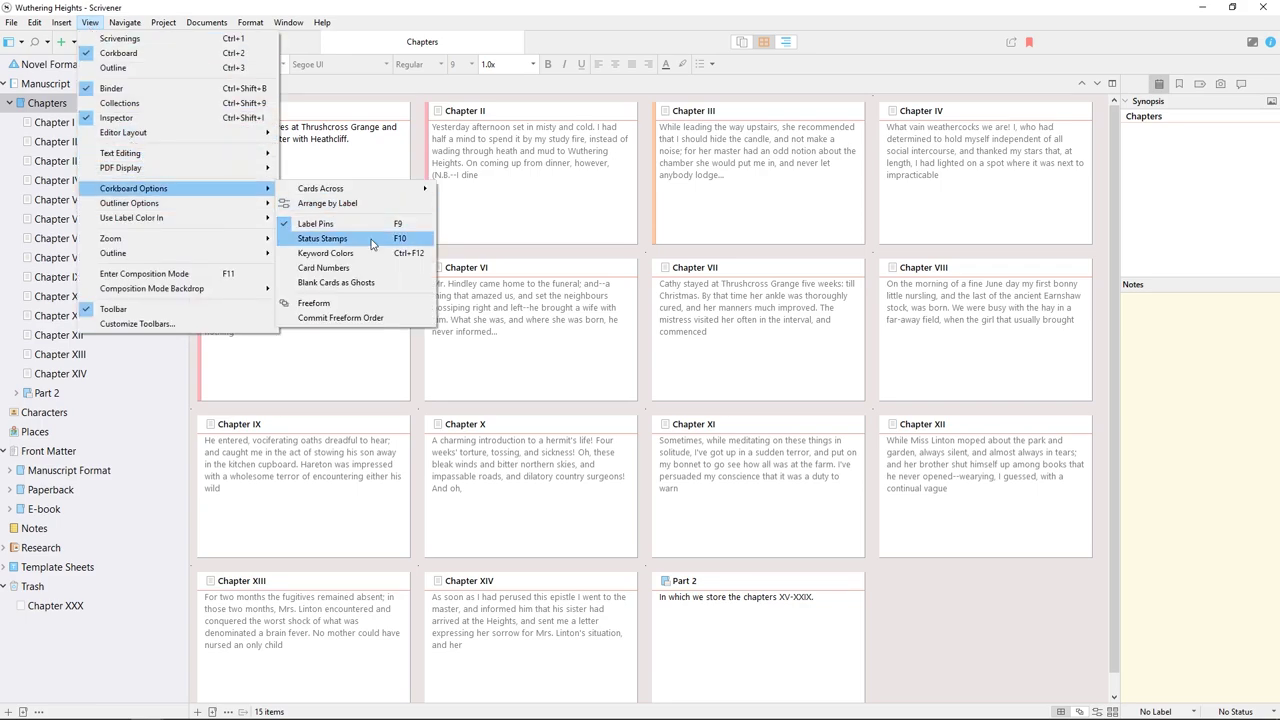
{"action": "left_click", "coordinate": [371, 244]}
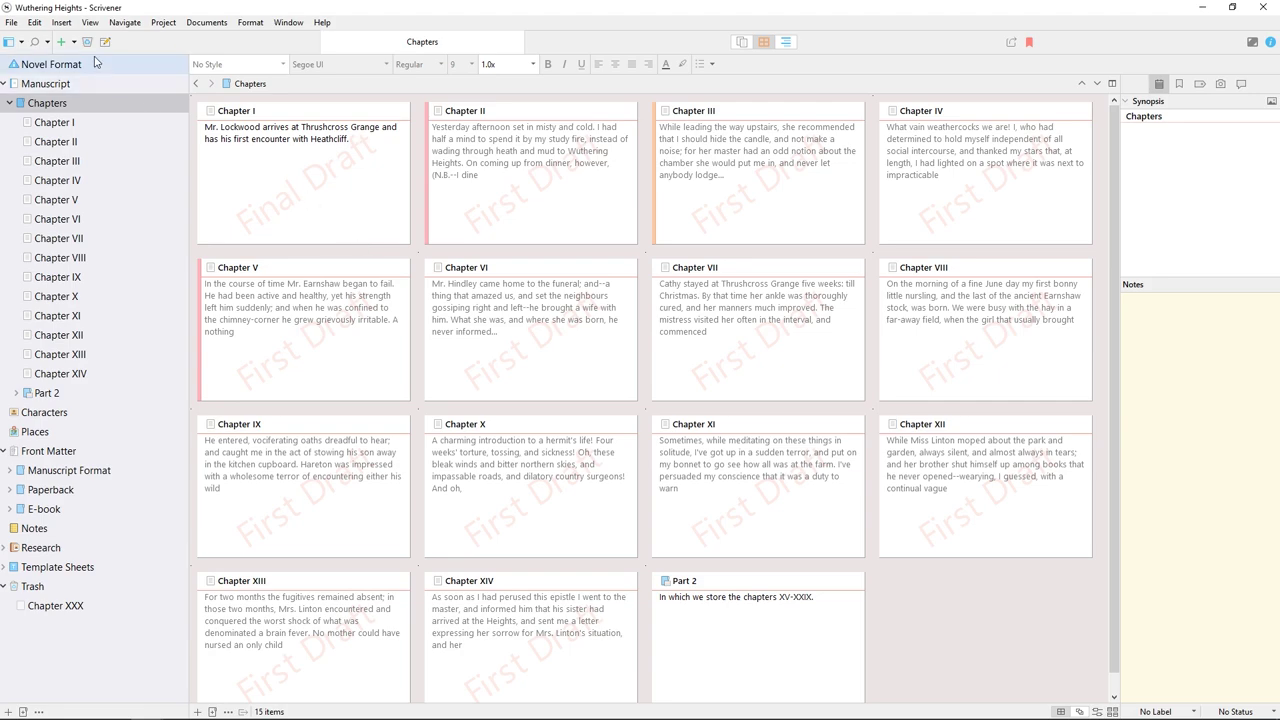
Review the label and status lists in the project settings, and select the Final Draft status
{"action": "left_click", "coordinate": [89, 23]}
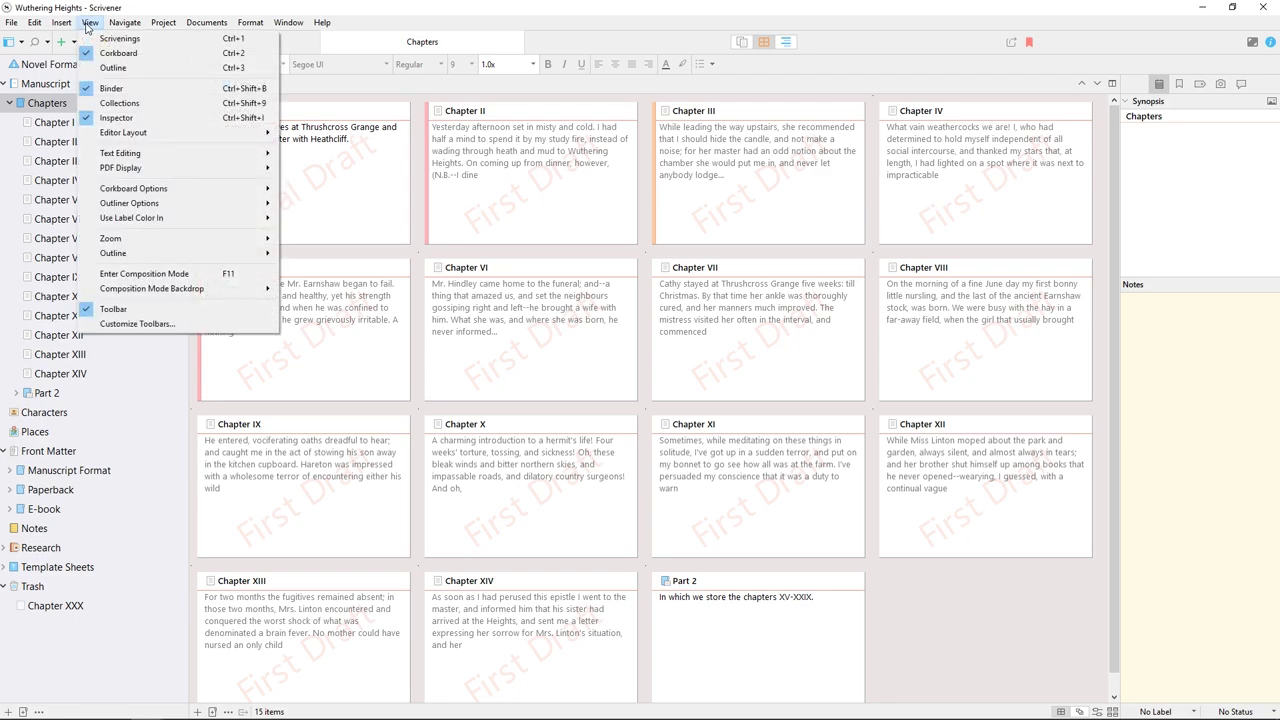
{"action": "mouse_move", "coordinate": [163, 22]}
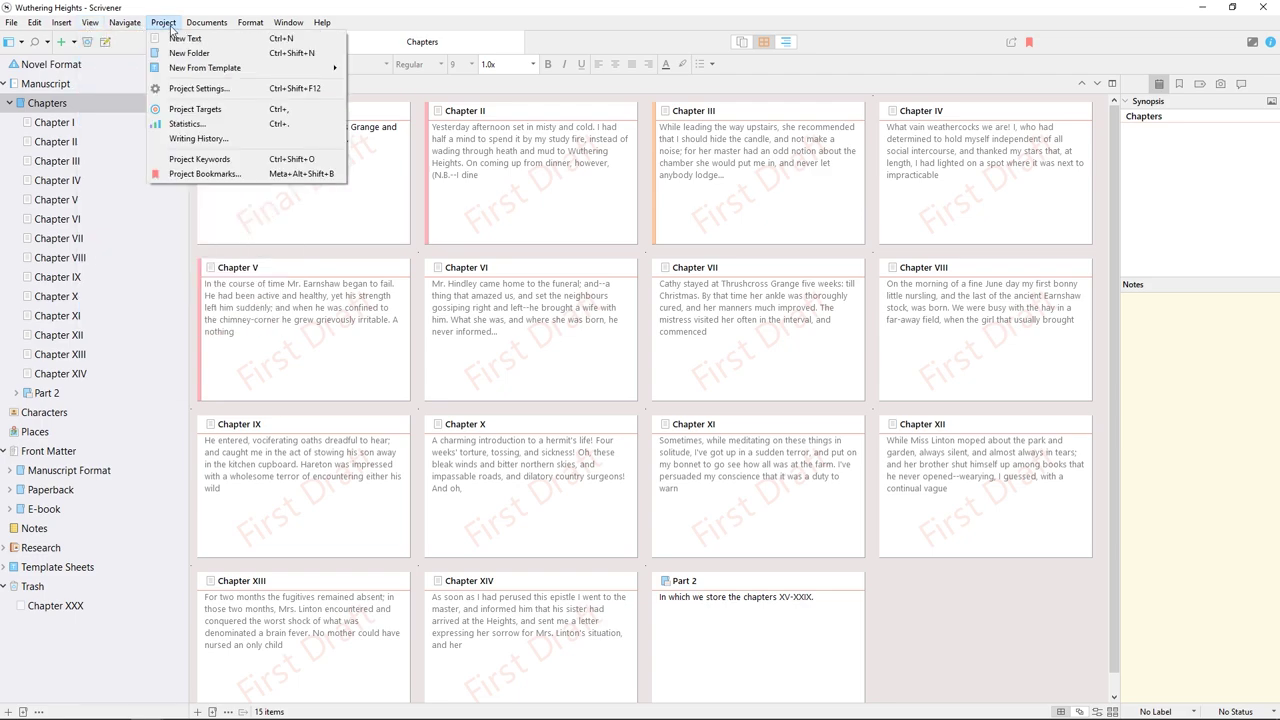
{"action": "left_click", "coordinate": [185, 89]}
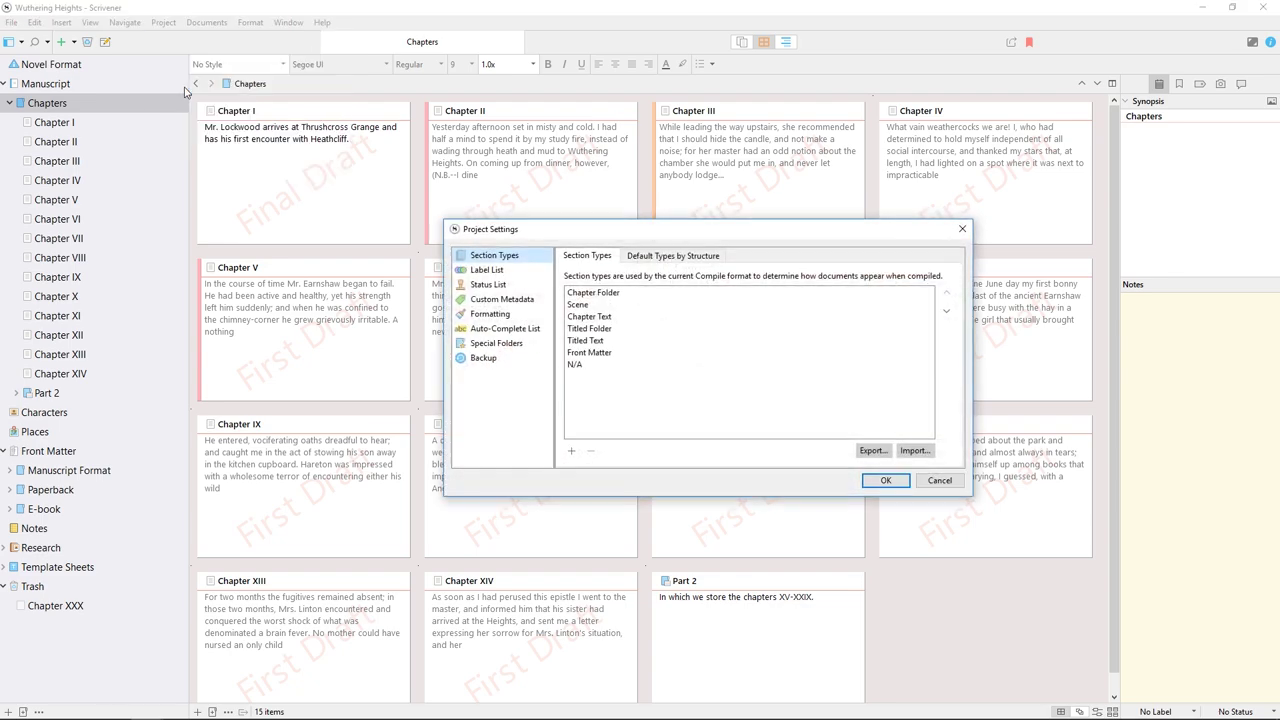
{"action": "left_click", "coordinate": [511, 271]}
{"action": "left_click", "coordinate": [545, 285]}
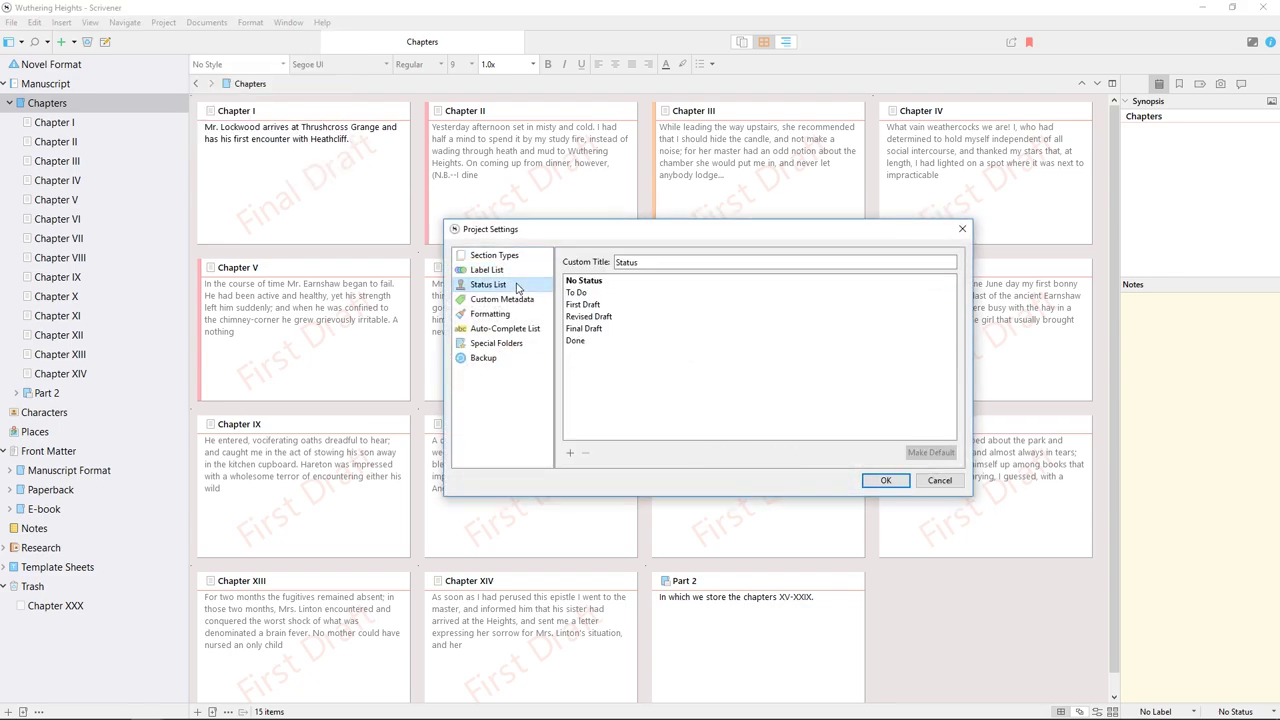
{"action": "left_click", "coordinate": [615, 330]}
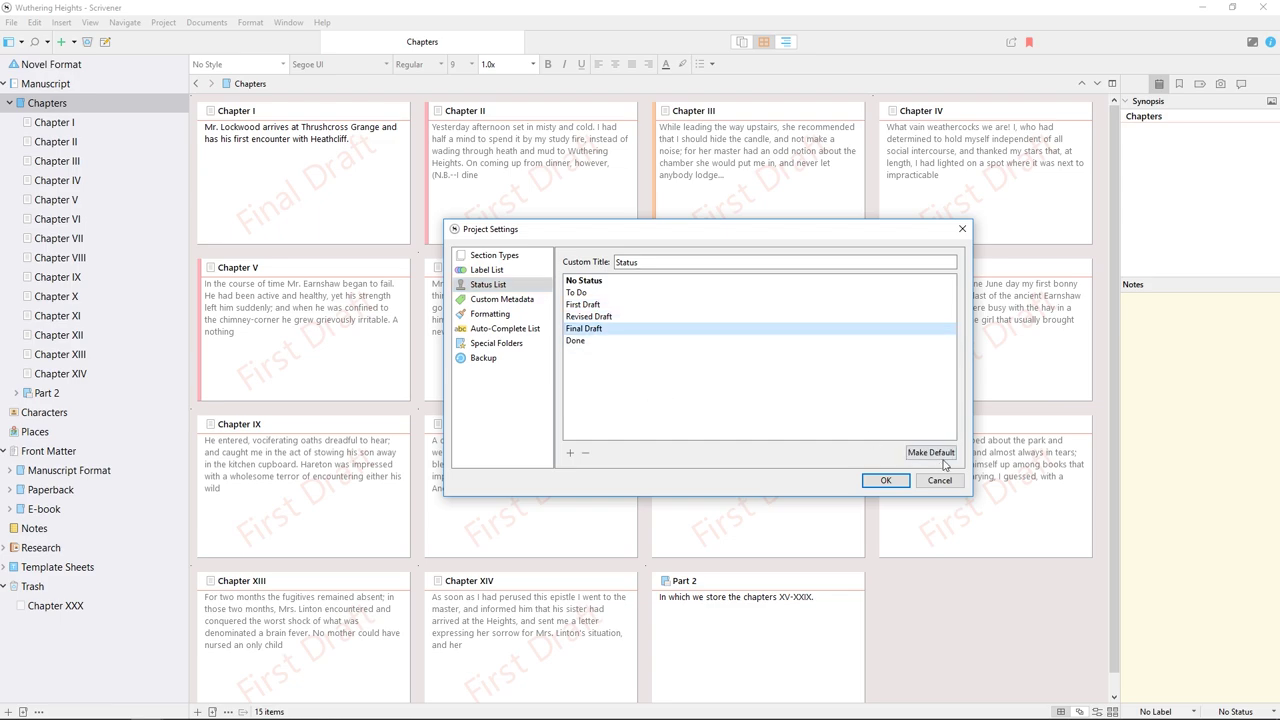